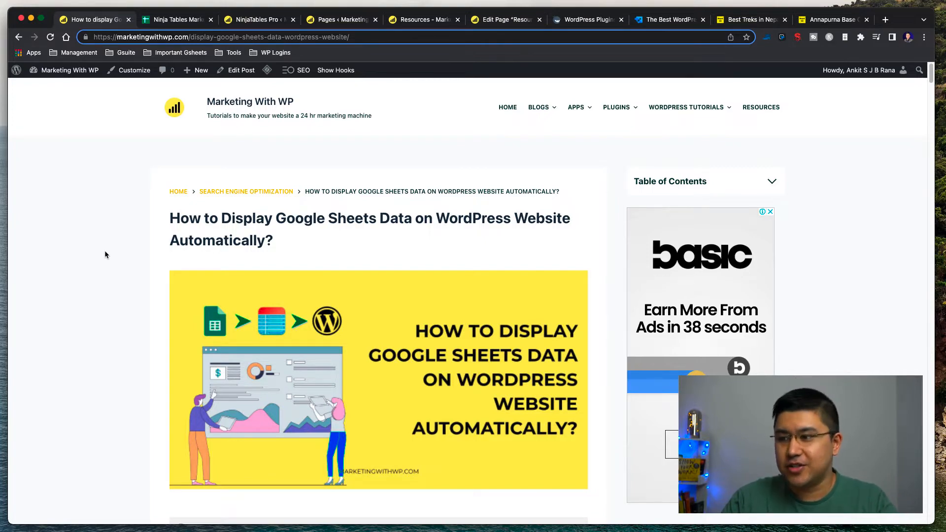
Review the article's Enhanced User Experience and SEO Friendly sections on displaying Google Sheets data in WordPress
scroll(104, 254, down, 15)
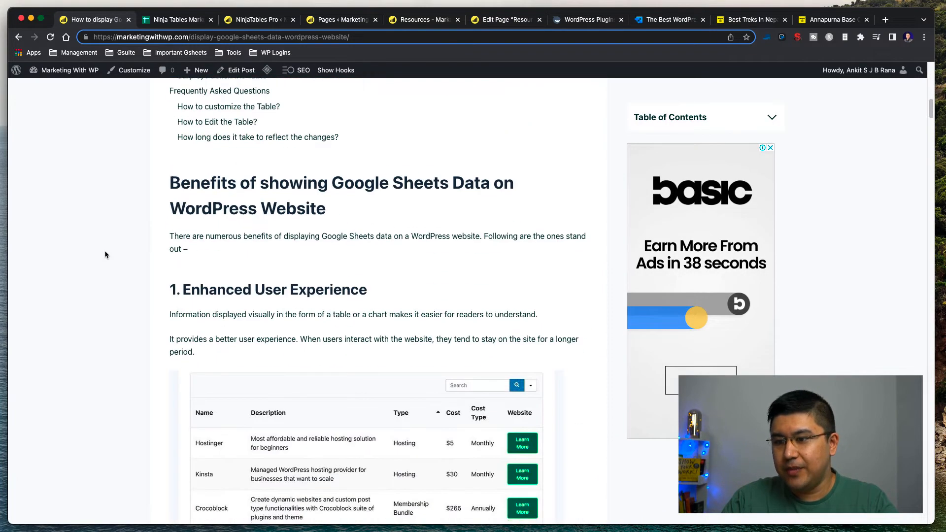
scroll(104, 255, down, 4)
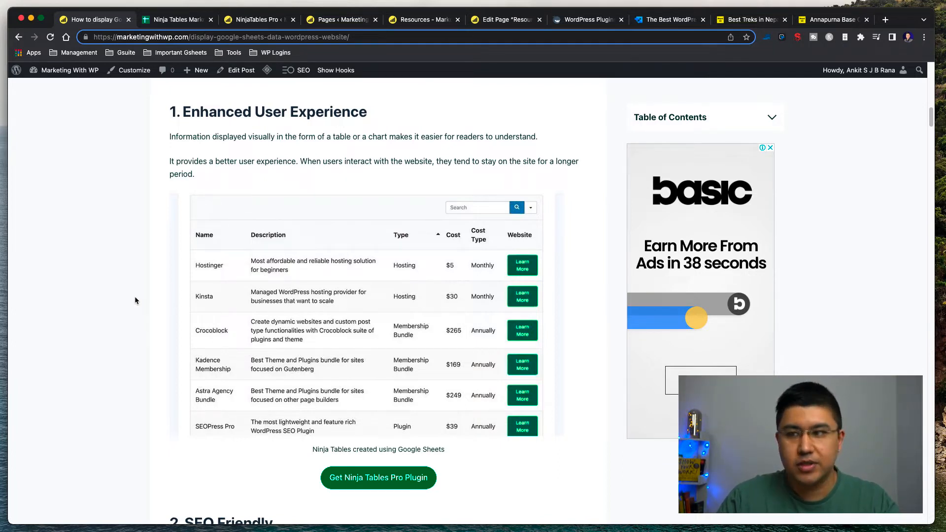
scroll(134, 296, down, 6)
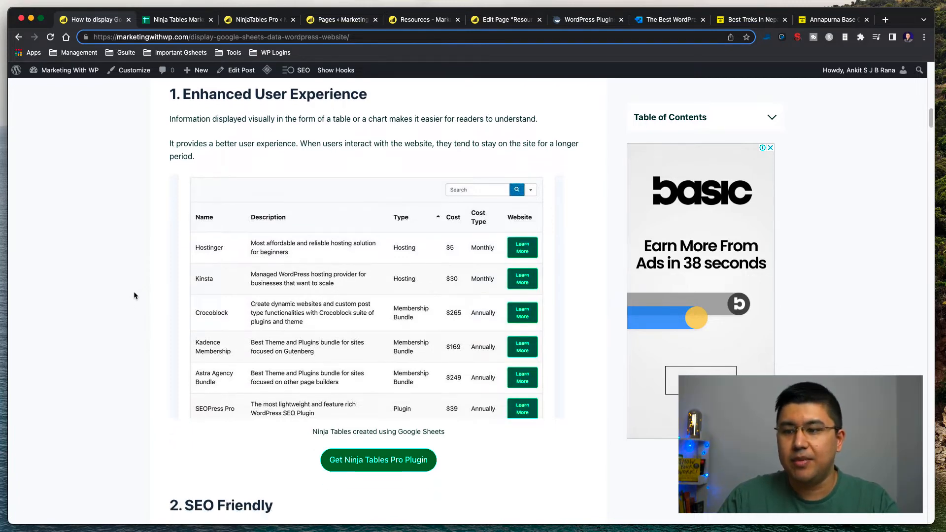
scroll(134, 292, down, 6)
scroll(134, 291, up, 3)
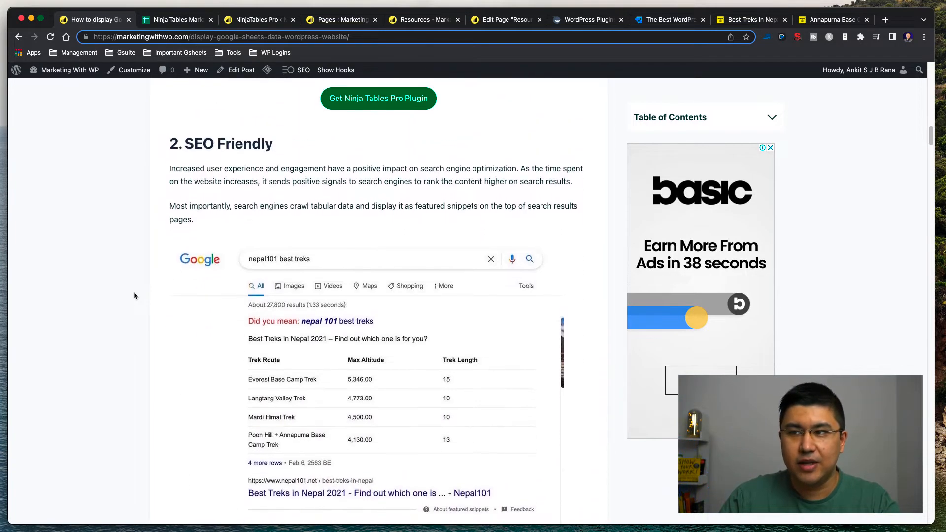
scroll(134, 295, up, 1)
scroll(134, 295, down, 2)
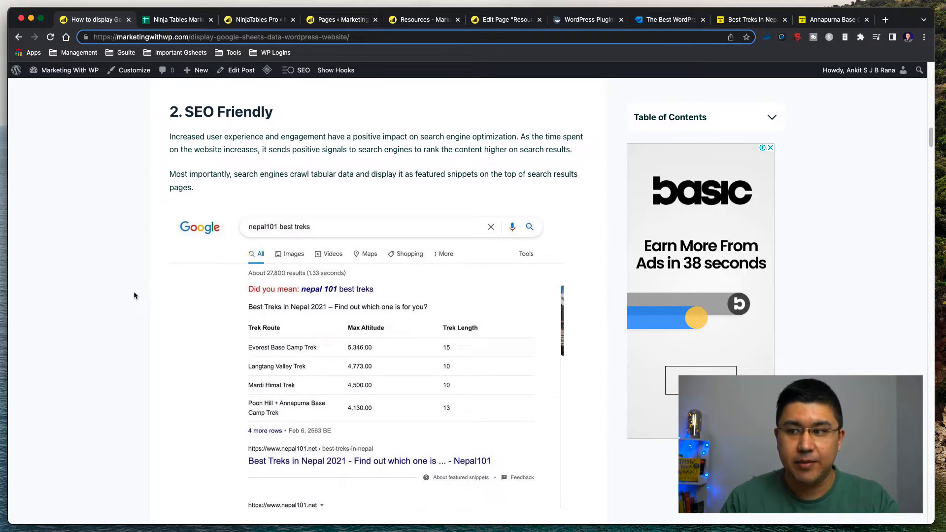
scroll(133, 292, down, 1)
scroll(133, 295, down, 1)
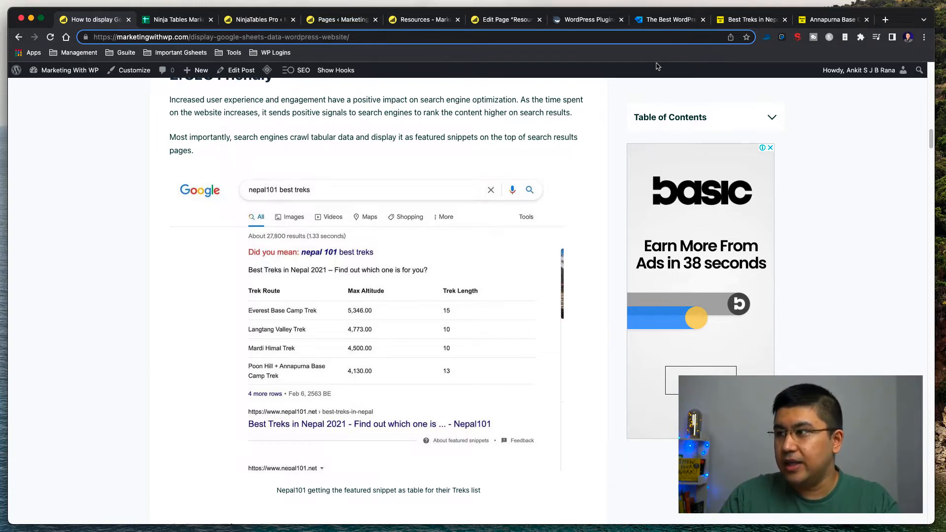
View the trek comparison table on Nepal101's Best Treks page and return to the article's Real-Time & Relevant section
click(746, 21)
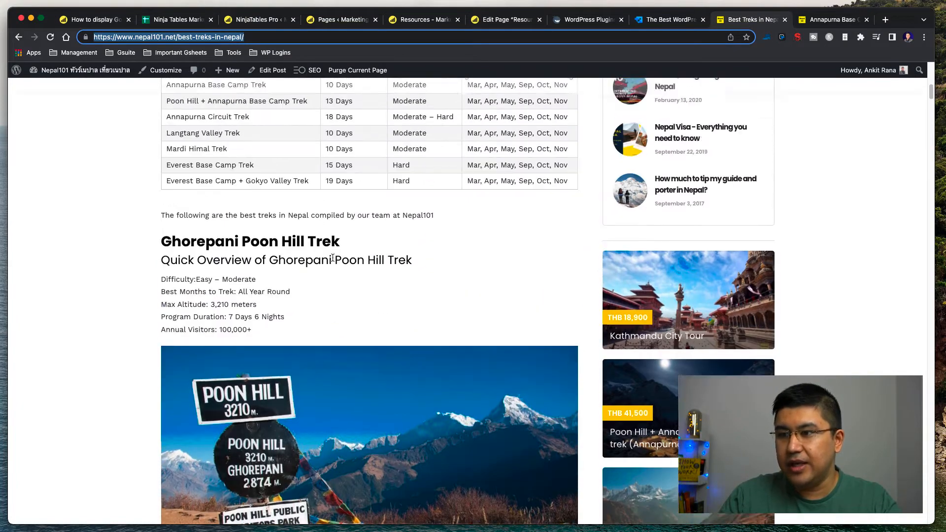
scroll(333, 258, up, 3)
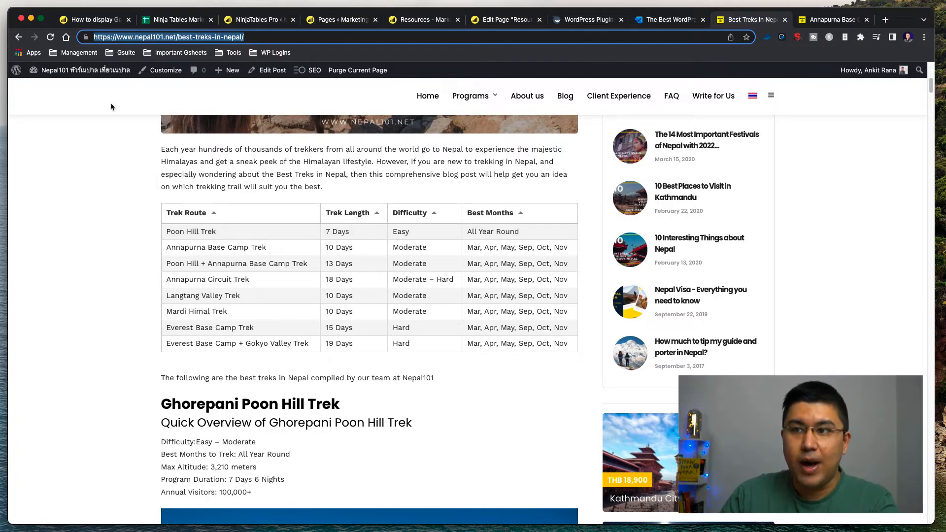
click(105, 23)
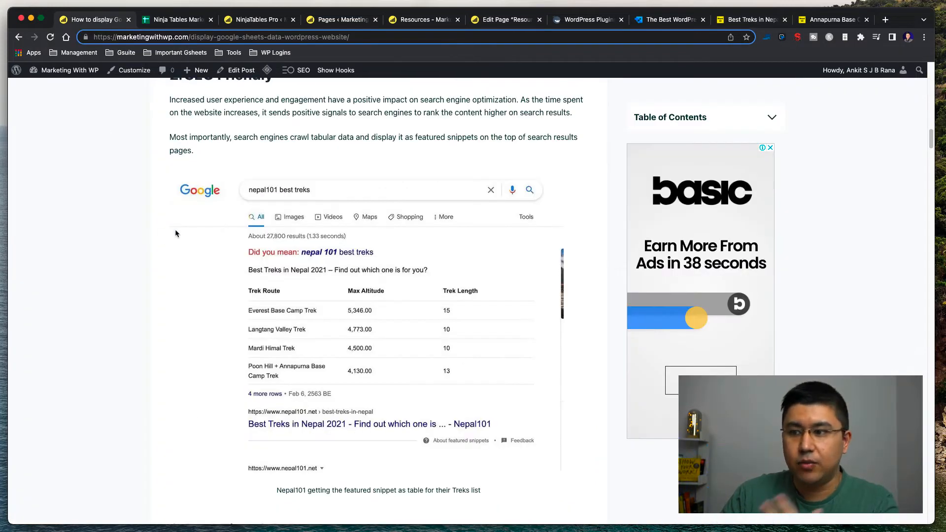
scroll(166, 233, down, 7)
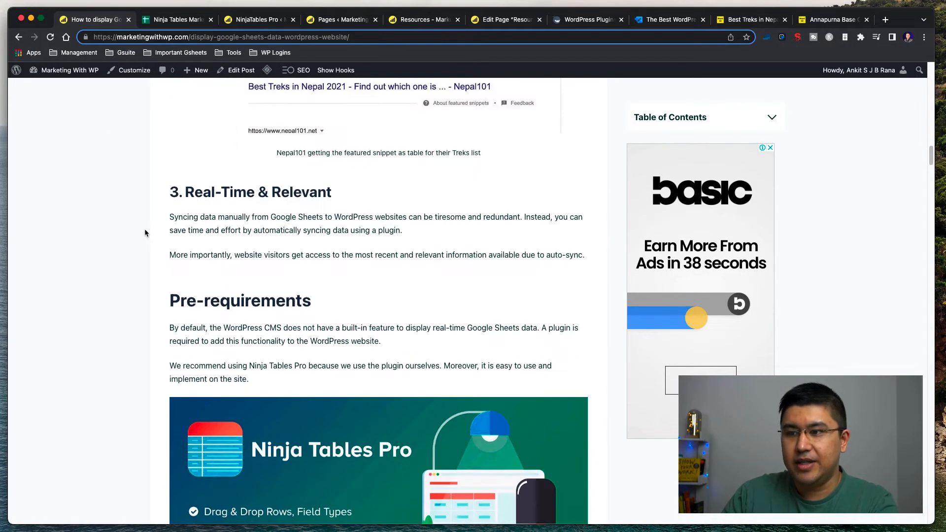
scroll(172, 198, up, 1)
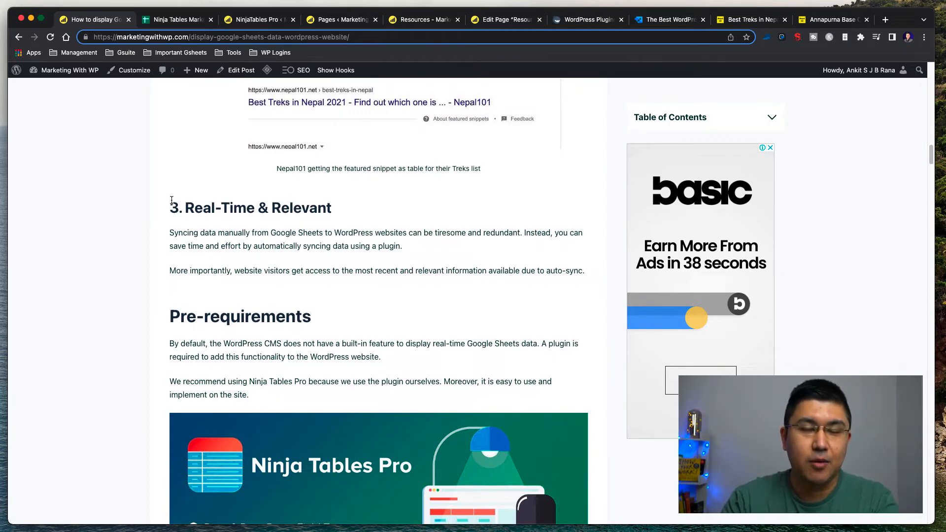
Examine the Annapurna Base Camp Trek Tour Price table on Nepal101's tour page
click(832, 19)
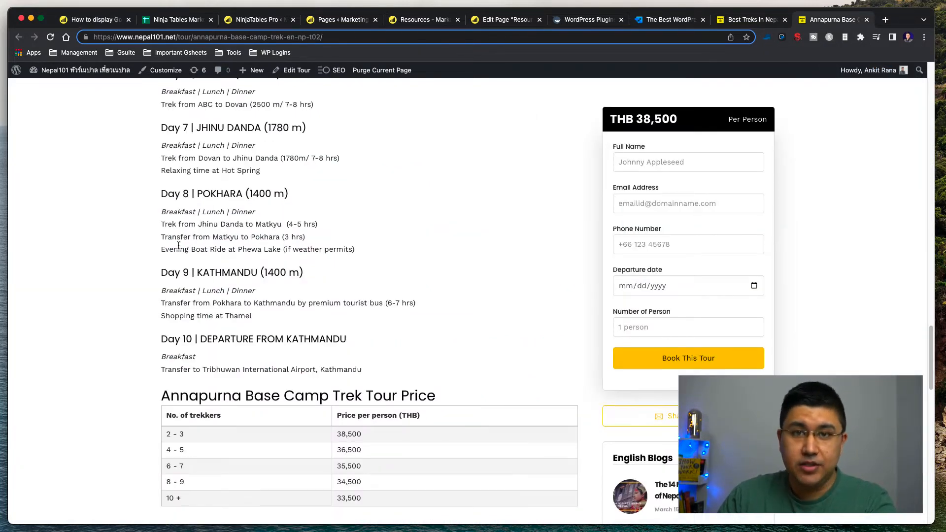
scroll(178, 245, down, 3)
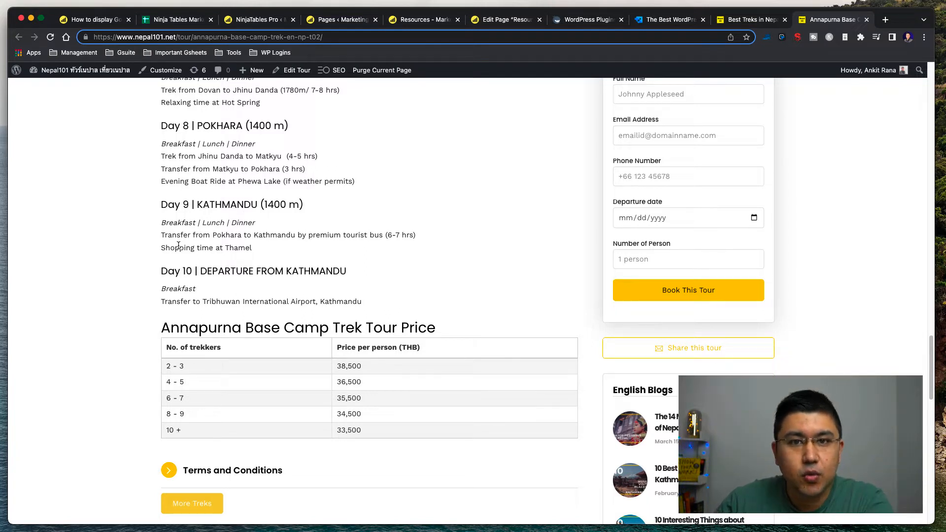
scroll(143, 281, down, 2)
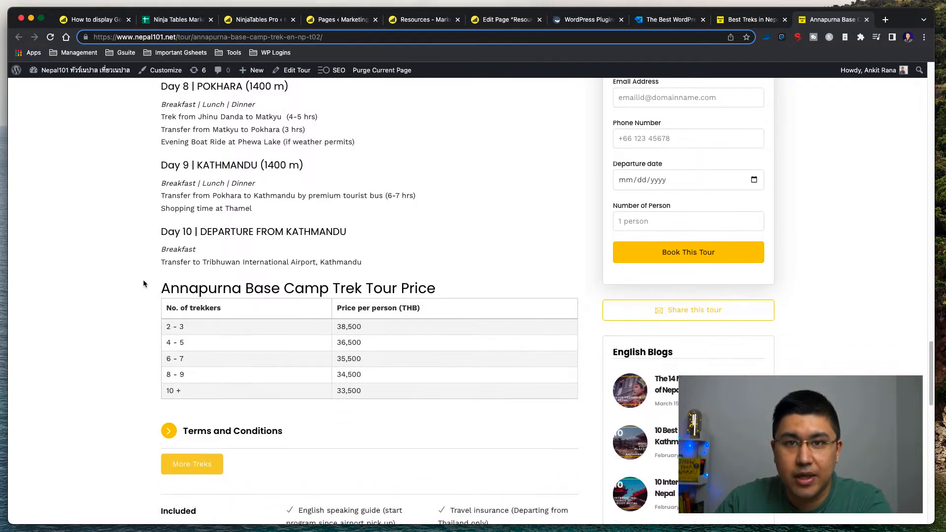
scroll(149, 278, down, 3)
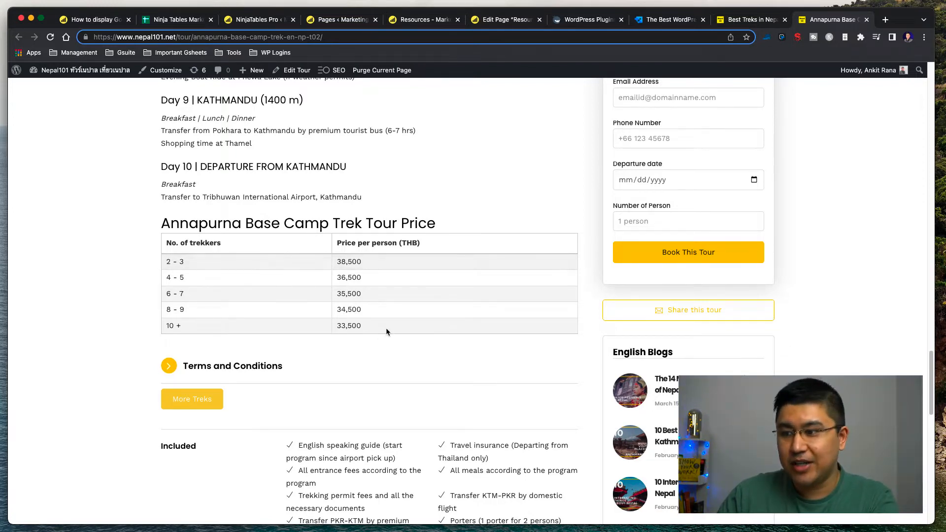
drag(386, 327, 169, 248)
click(117, 250)
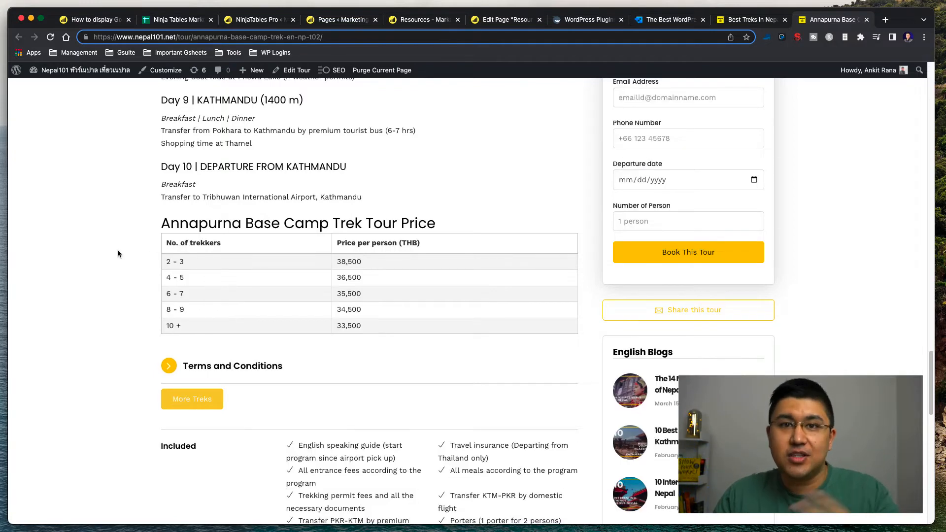
Return to the Google Sheets article and read its Real-Time & Relevant and Pre-requirements sections
click(99, 20)
scroll(141, 202, down, 1)
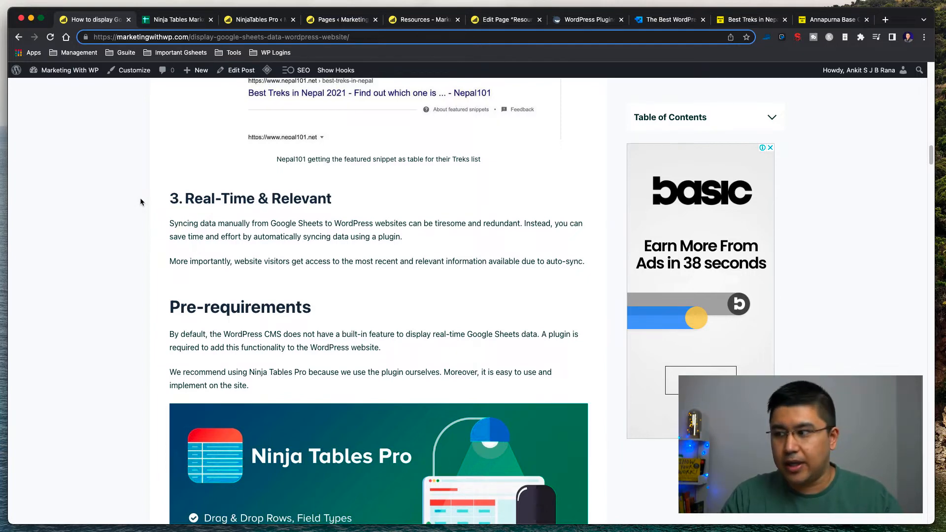
scroll(140, 197, down, 1)
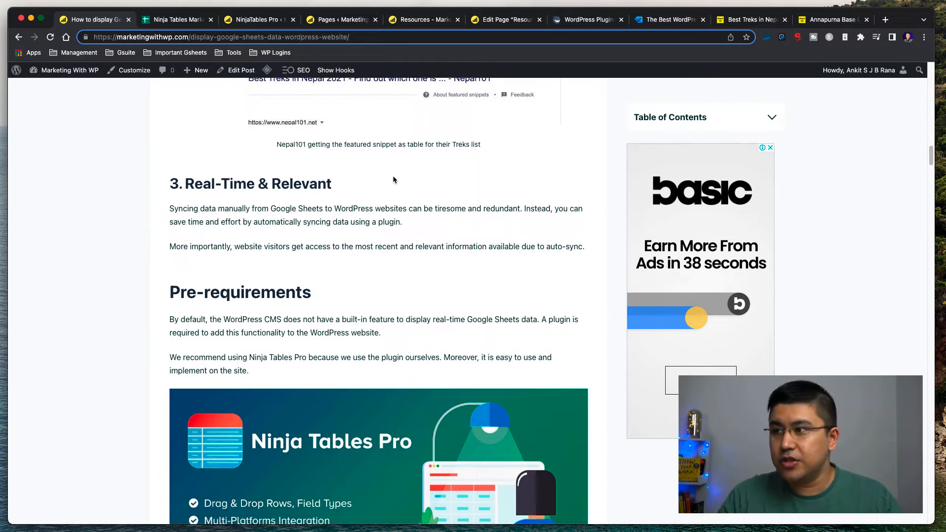
Look over the wpDataTables homepage, the WPManageNinja plugin catalogue and the Nepal101 treks table as table plugin references
click(651, 22)
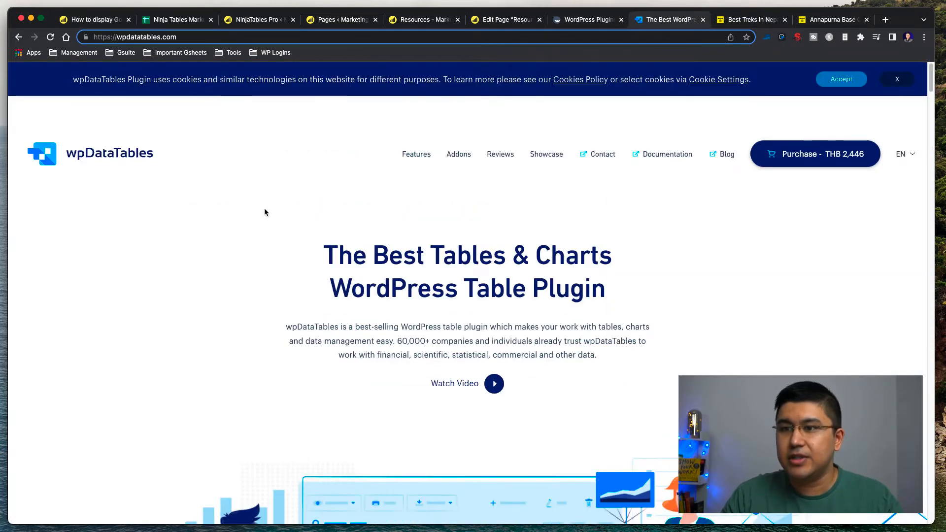
scroll(264, 208, down, 4)
click(753, 25)
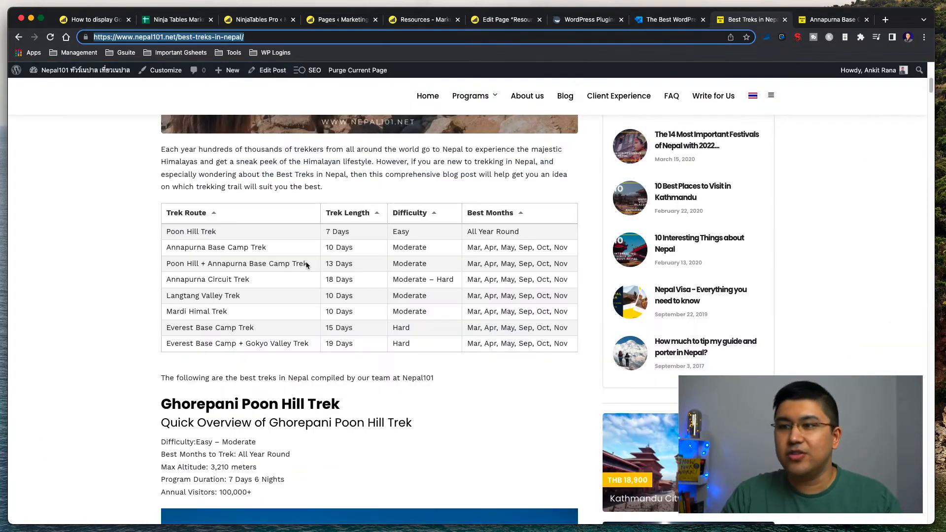
scroll(305, 266, up, 2)
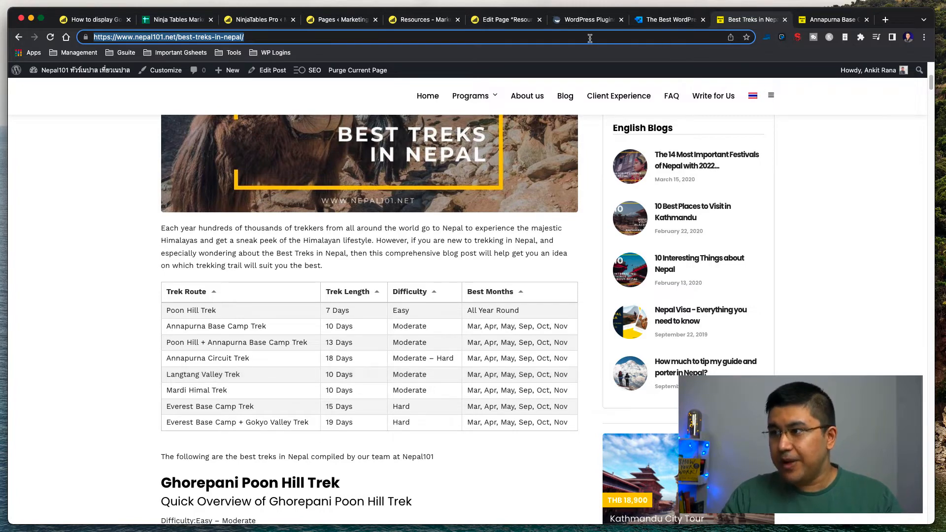
click(582, 21)
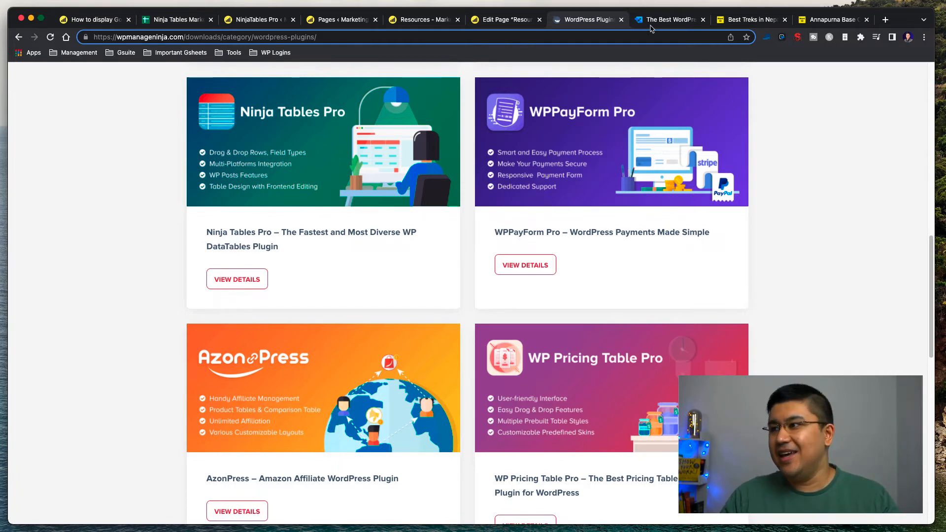
click(737, 21)
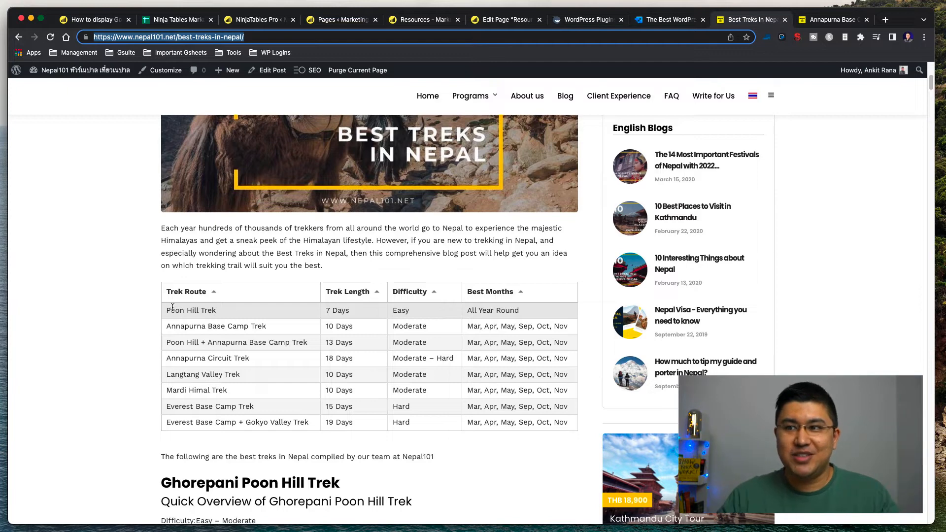
View the Ninja Tables resources spreadsheet and examine the hosting, bundle, theme and plugin listings on the Marketing With WP Resources page
click(178, 24)
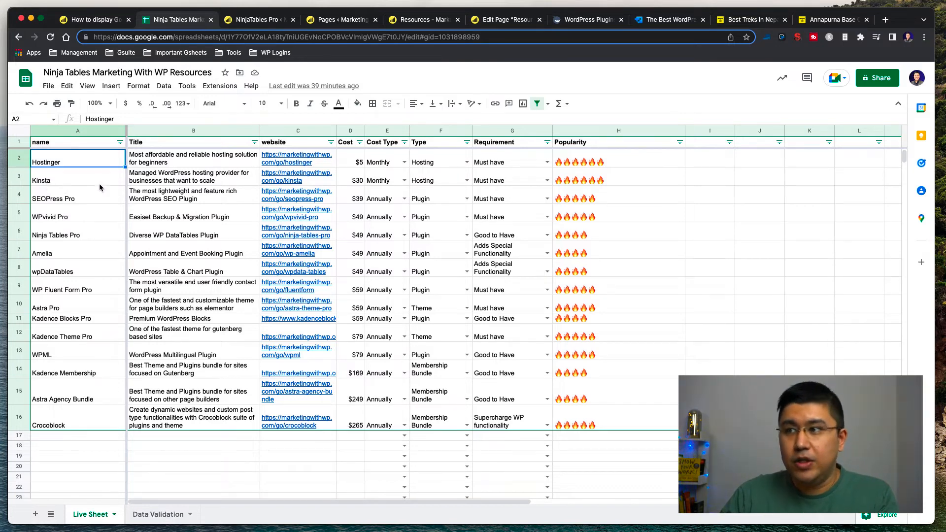
click(409, 20)
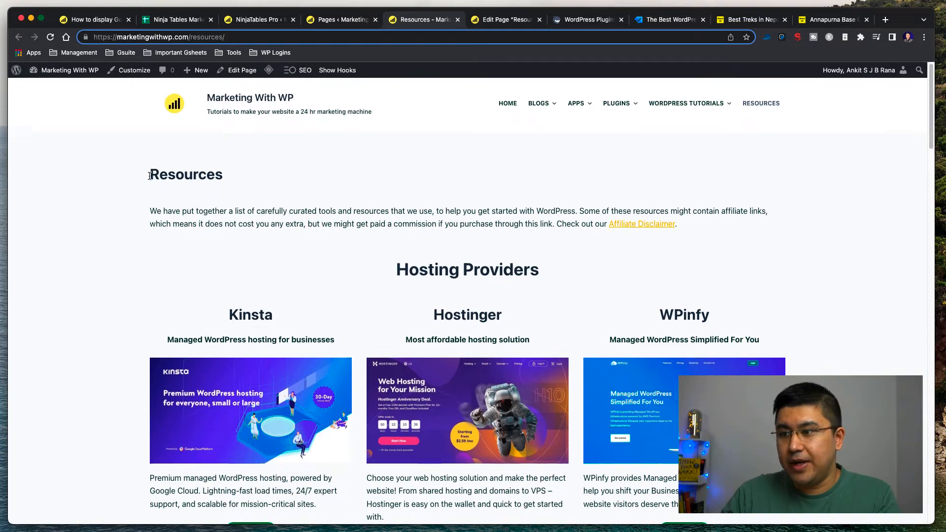
scroll(203, 340, down, 2)
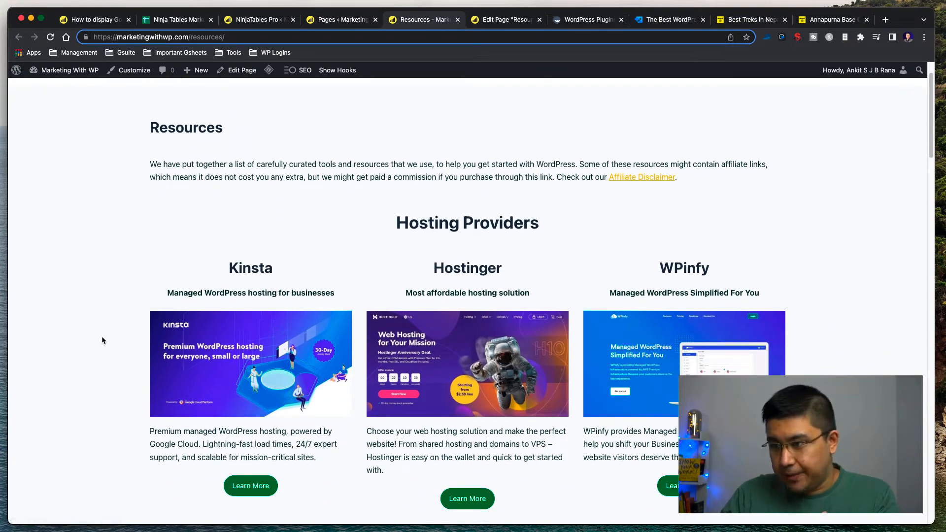
scroll(215, 350, down, 3)
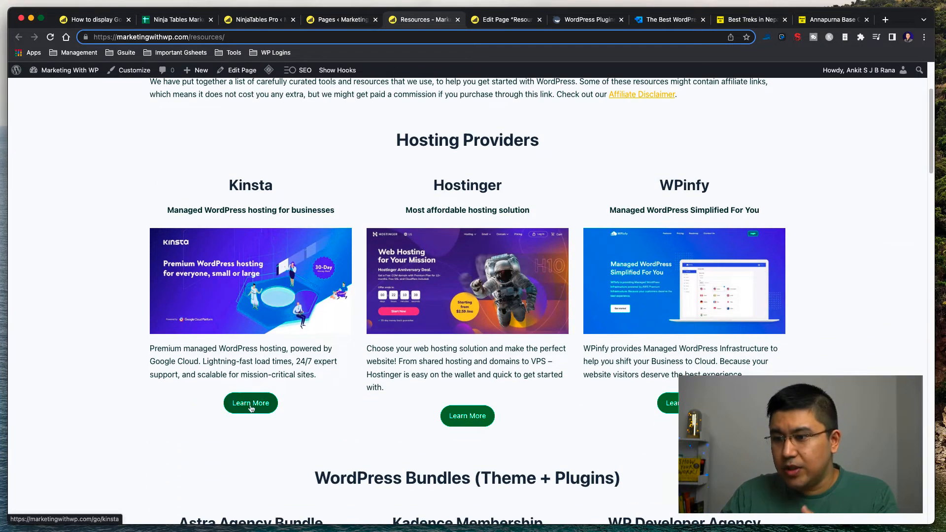
scroll(163, 305, down, 15)
scroll(137, 306, down, 11)
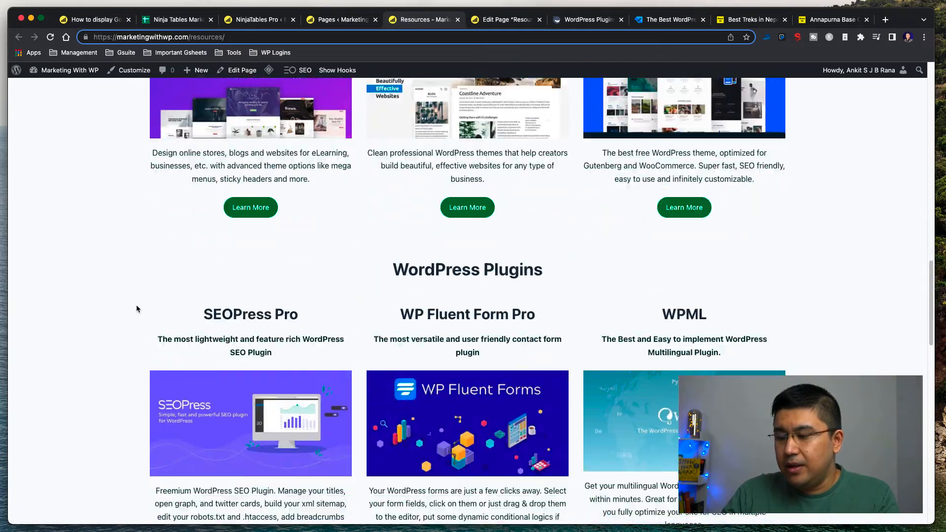
scroll(137, 309, down, 5)
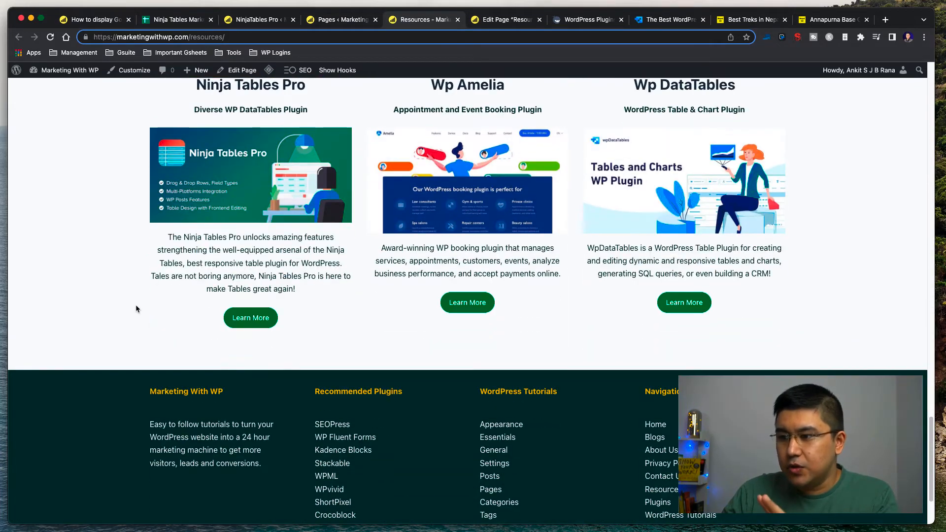
scroll(137, 309, up, 15)
scroll(136, 309, up, 13)
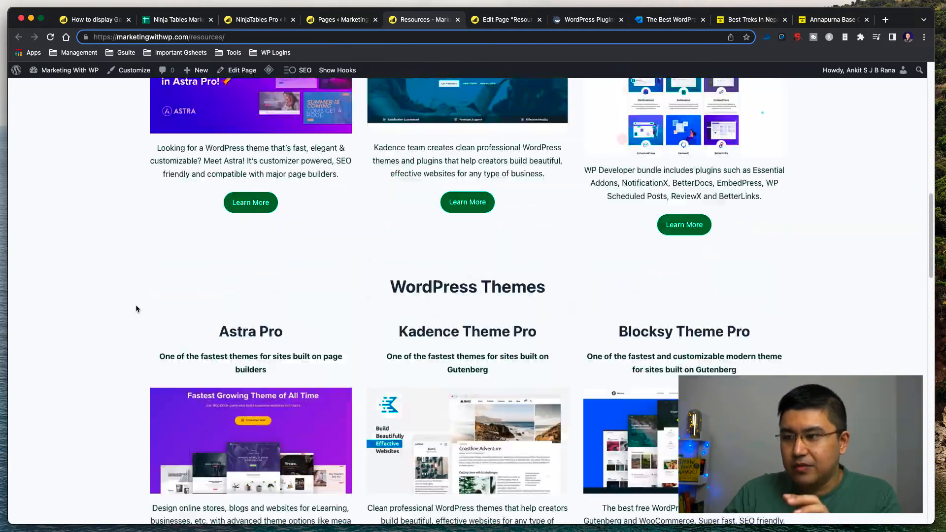
scroll(139, 289, up, 4)
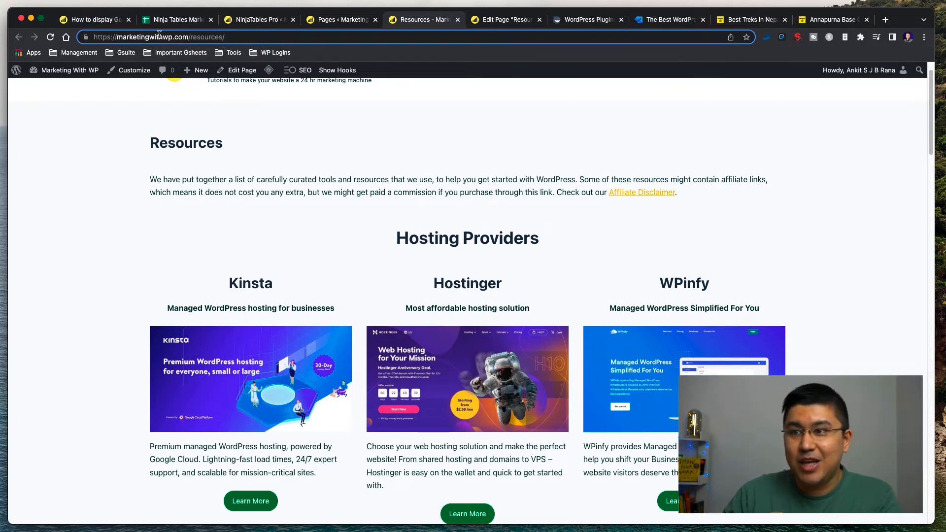
Open the Ninja Tables Pro table list from the WordPress dashboard and start creating the first table
click(167, 20)
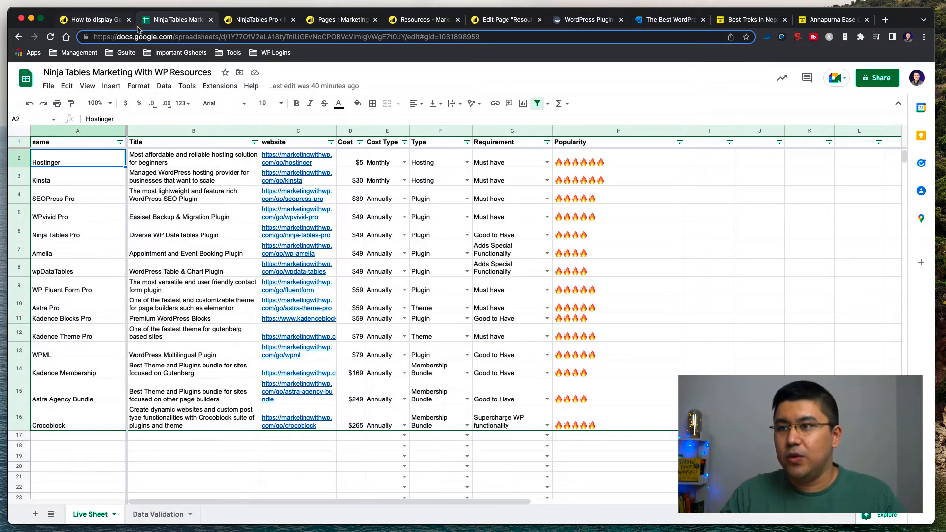
click(249, 20)
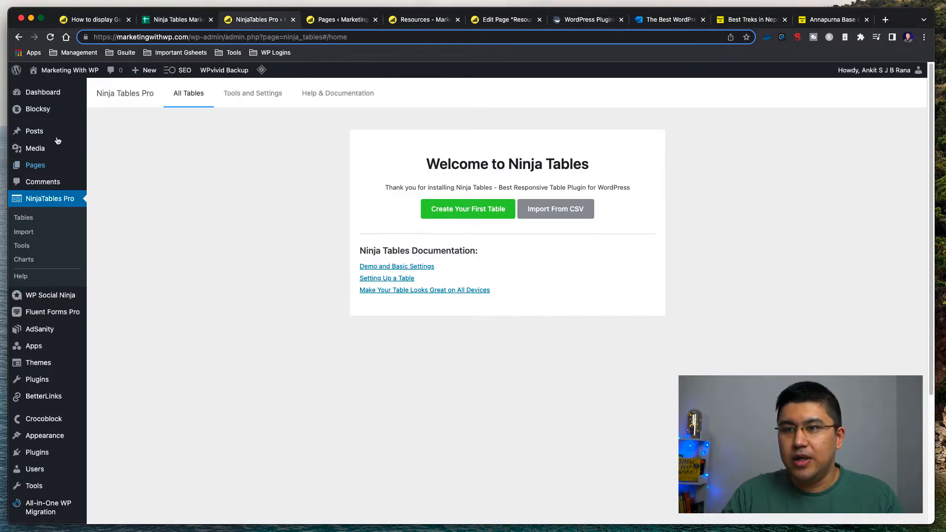
mouse_move(47, 93)
click(105, 96)
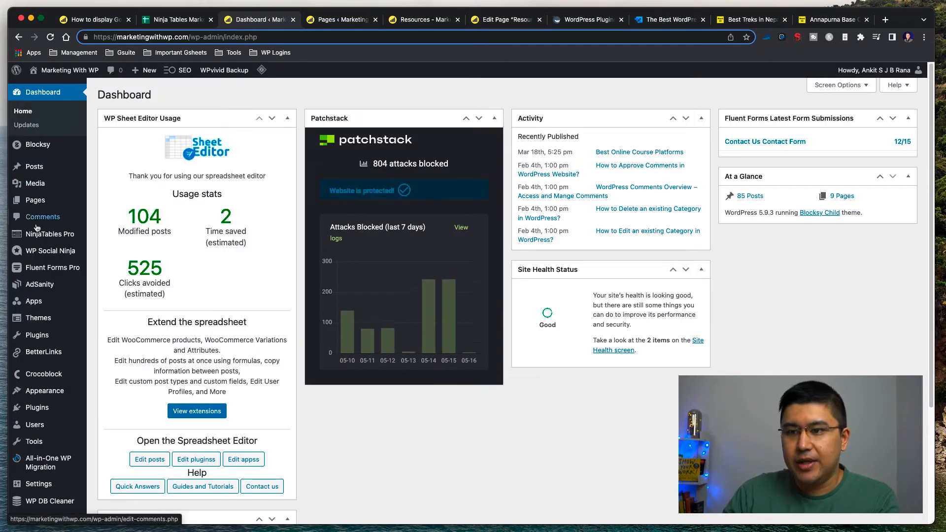
mouse_move(48, 238)
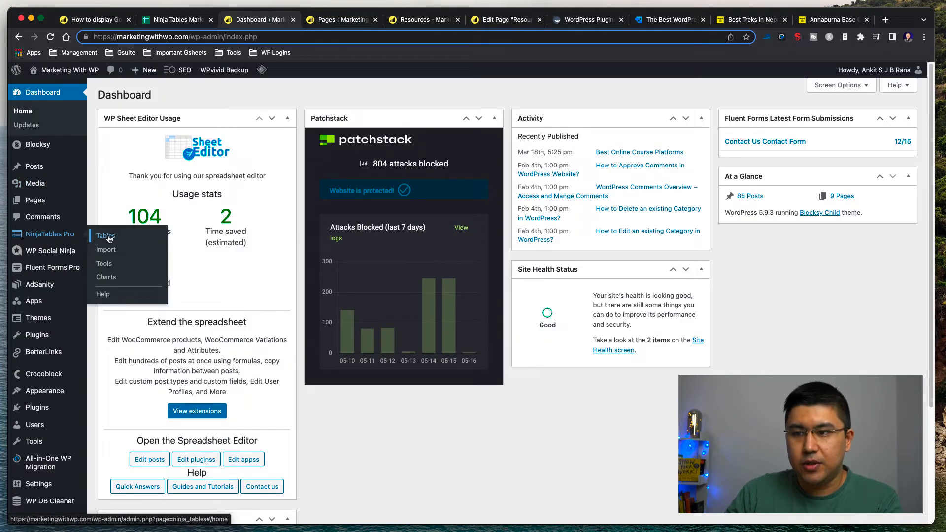
click(108, 237)
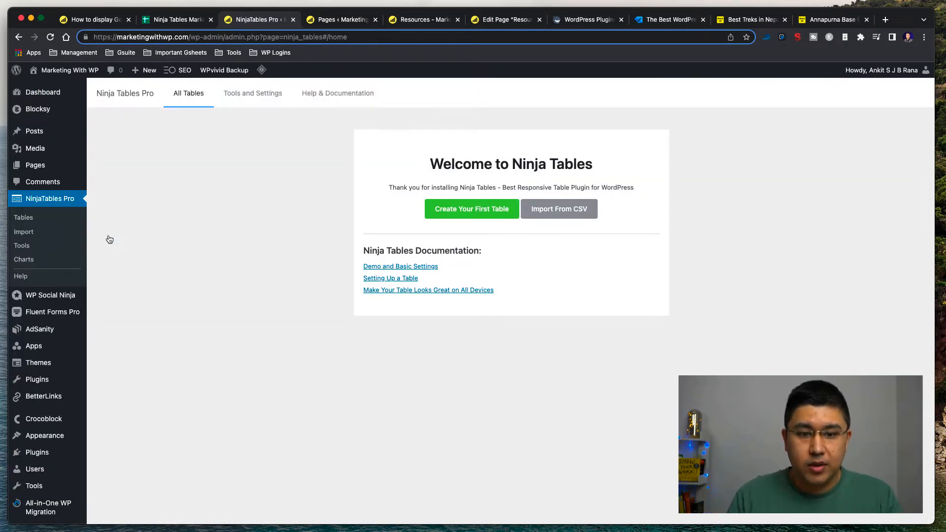
click(472, 211)
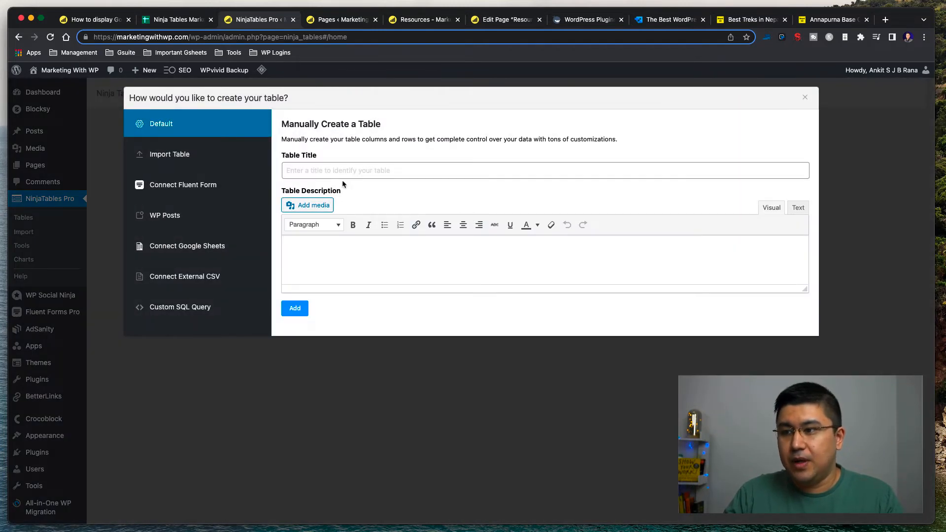
Choose Google Sheets as the new table's source and title it Ninja Tables Marketing With WP Resources, copied from the spreadsheet's name
click(302, 168)
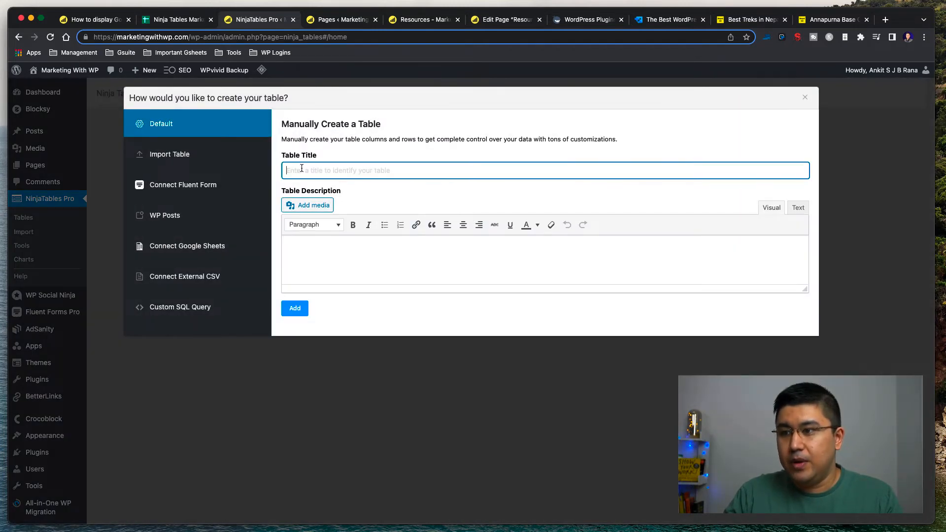
click(176, 22)
triple_click(93, 72)
key(super+c)
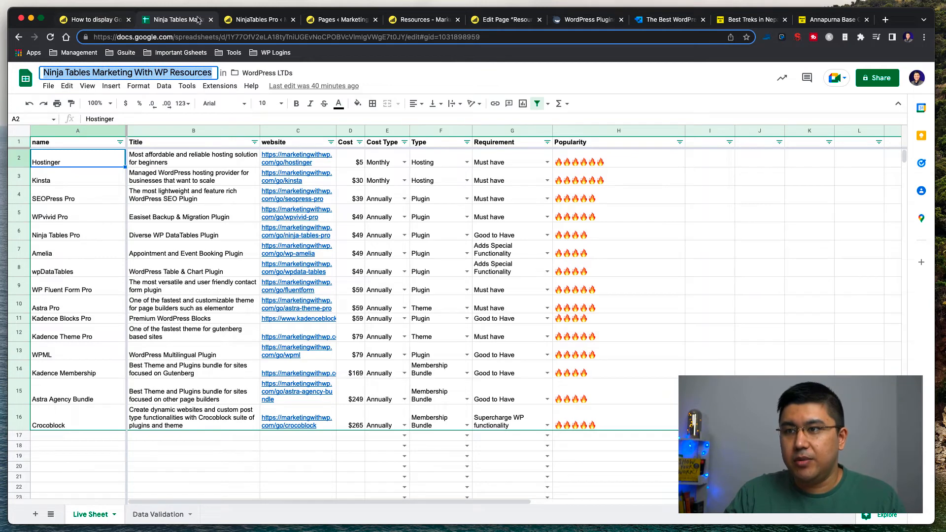
click(230, 21)
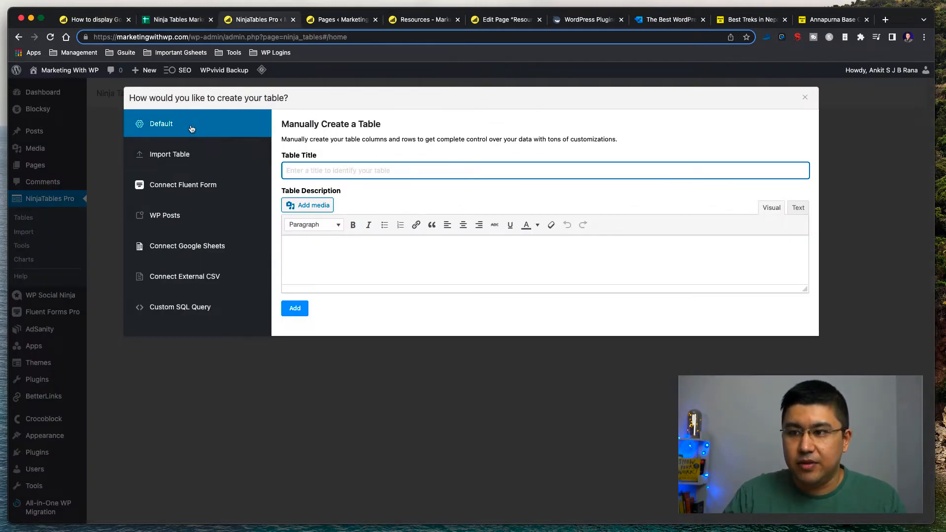
click(198, 252)
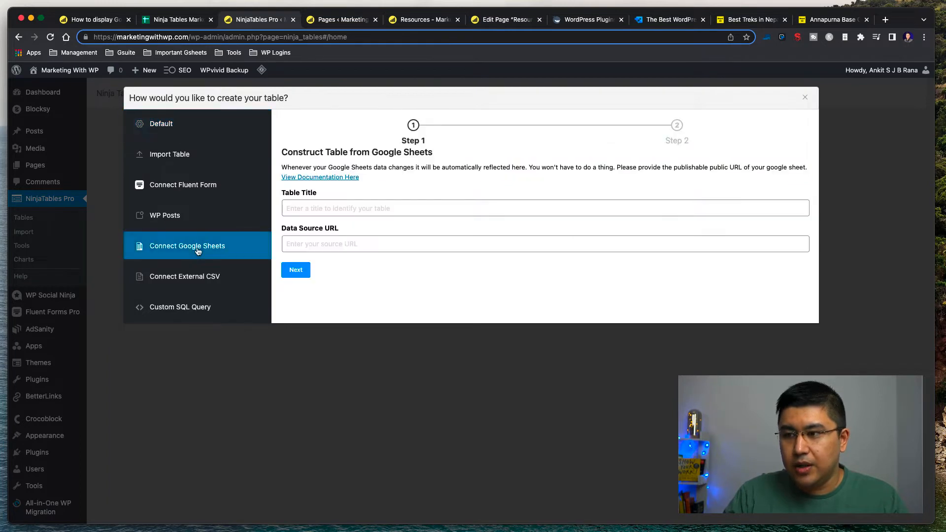
click(379, 204)
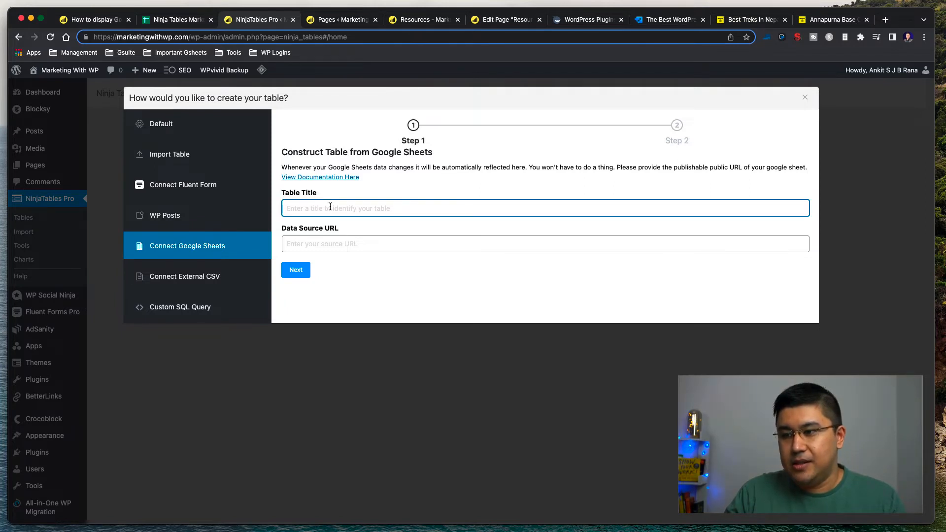
key(super+v)
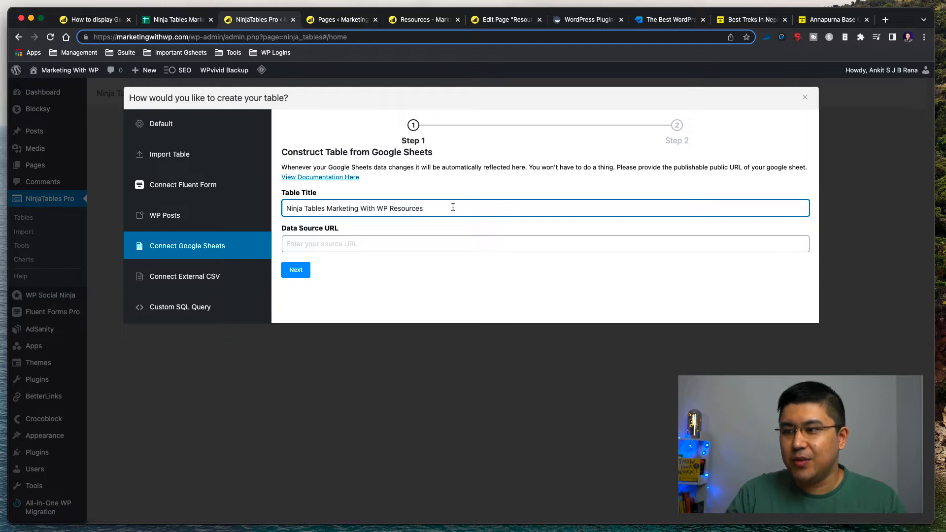
Use the resources spreadsheet's address as the data source URL and continue to the entry field selection
click(357, 244)
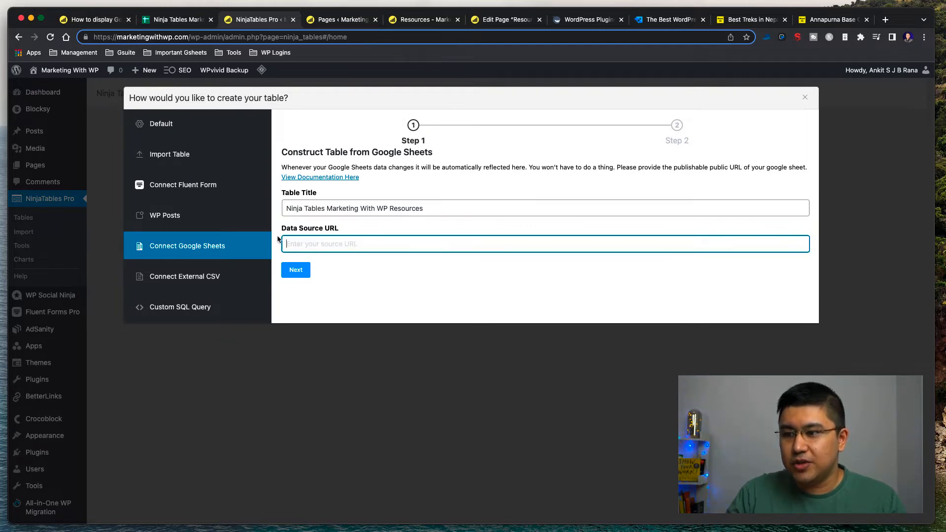
click(185, 20)
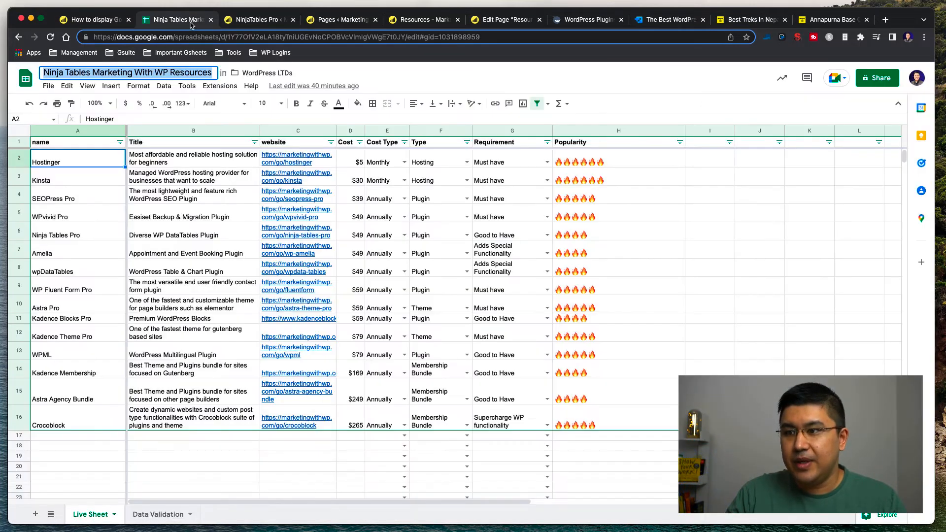
click(369, 37)
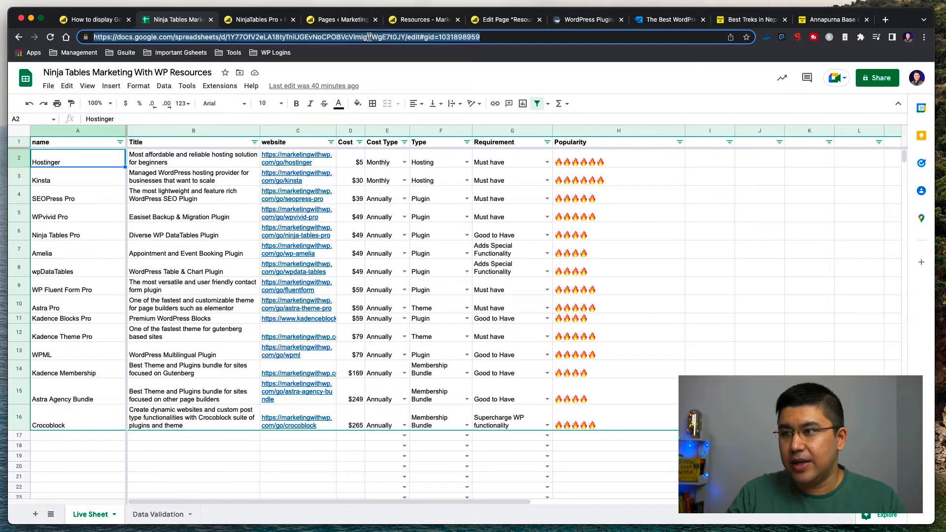
click(259, 20)
key(ctrl+v)
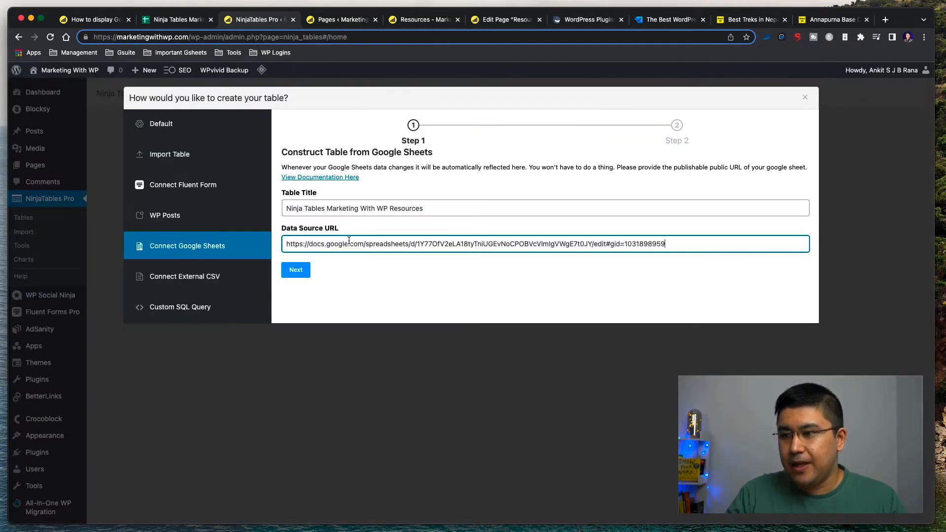
click(296, 271)
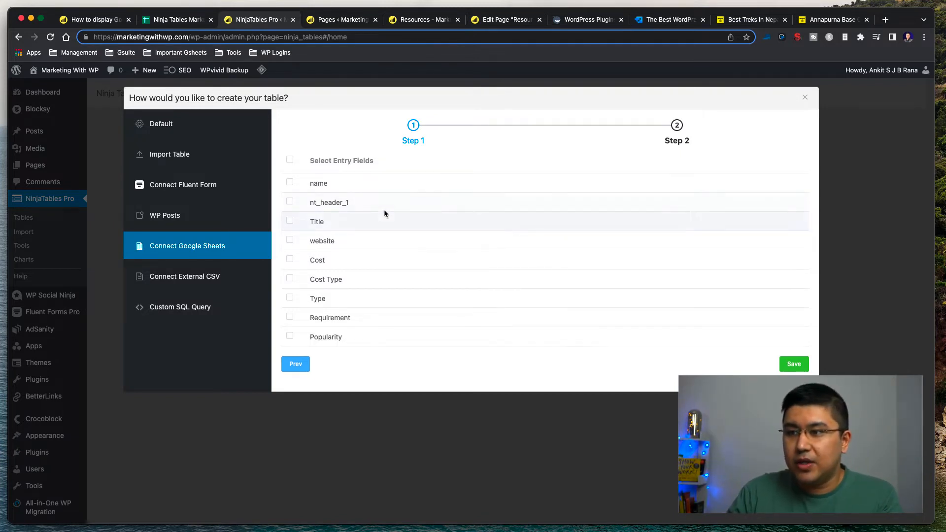
Review the Google Sheets article's publishing and plugin installation instructions and its example resources table, and close the article
click(92, 19)
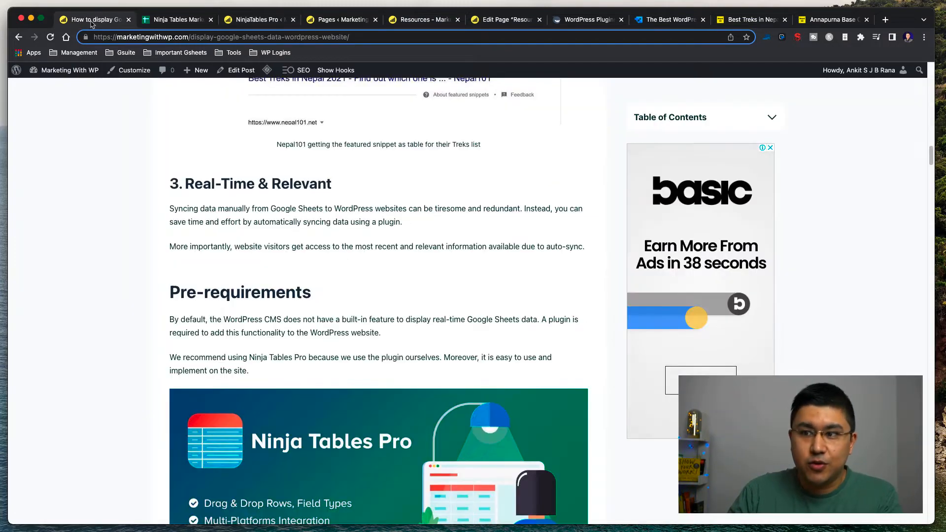
scroll(117, 203, down, 20)
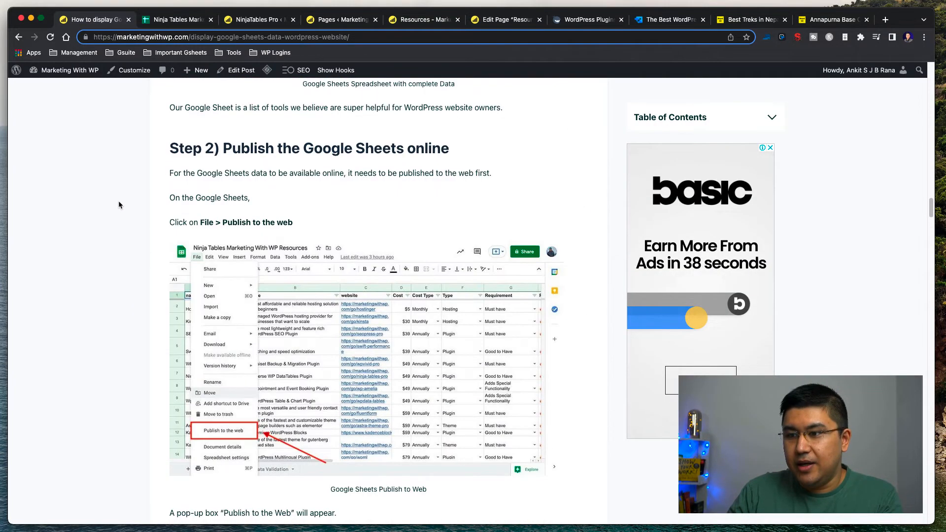
scroll(118, 203, down, 3)
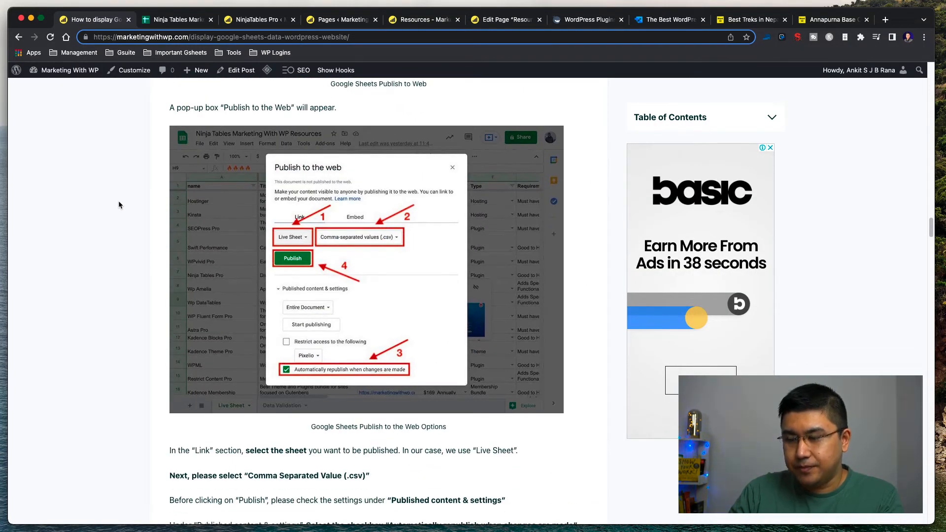
scroll(119, 204, down, 20)
scroll(118, 203, down, 15)
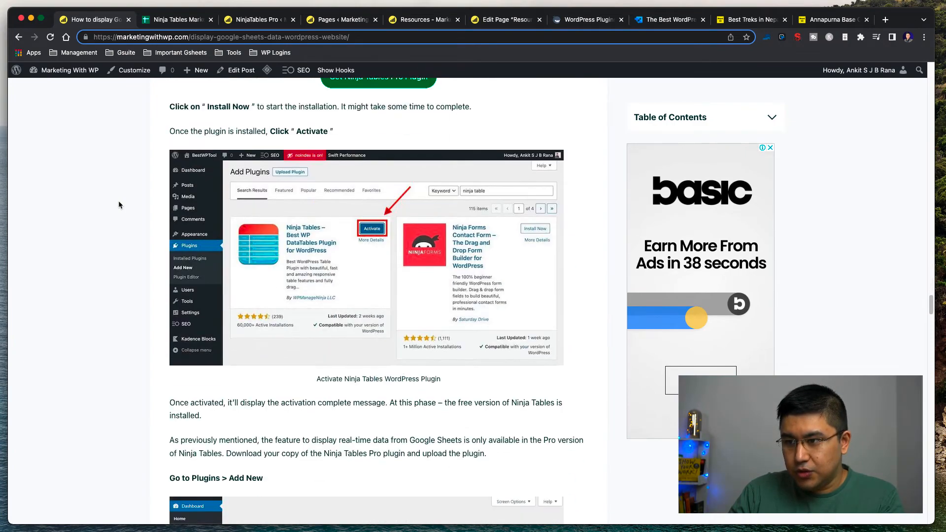
scroll(118, 203, up, 20)
scroll(118, 204, up, 20)
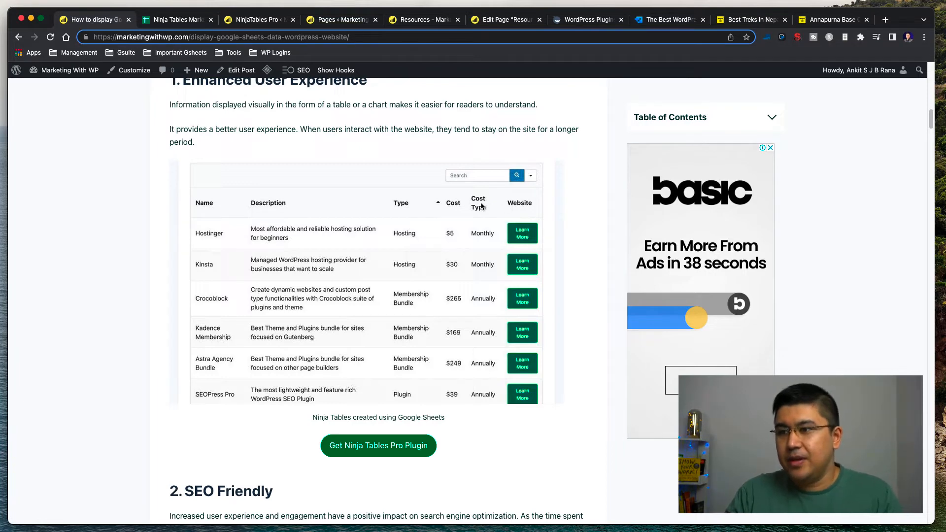
key(super+w)
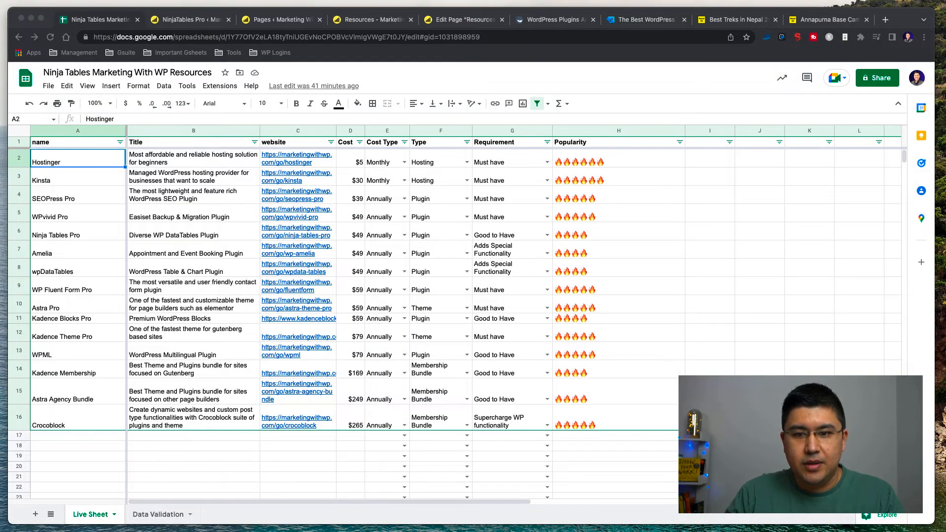
Include the name and Title columns in the new table's entry fields, checking them against the spreadsheet
click(197, 22)
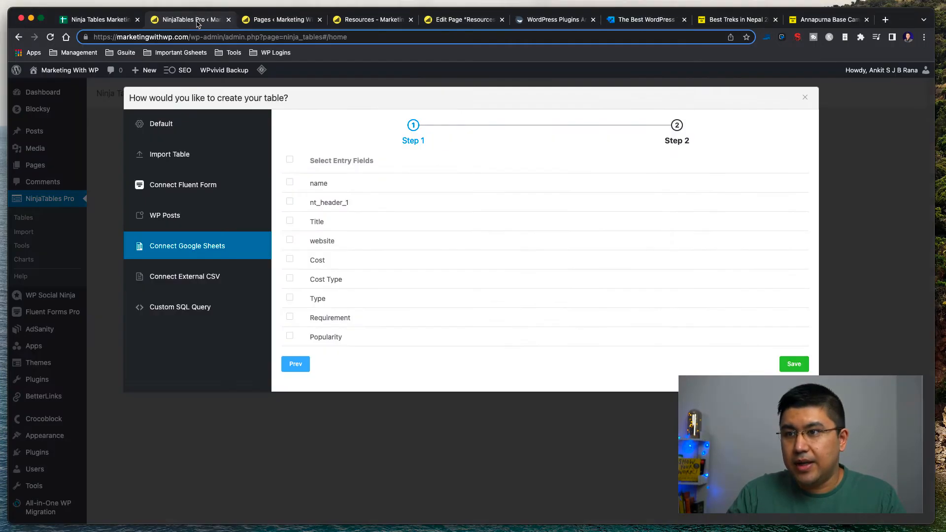
click(290, 183)
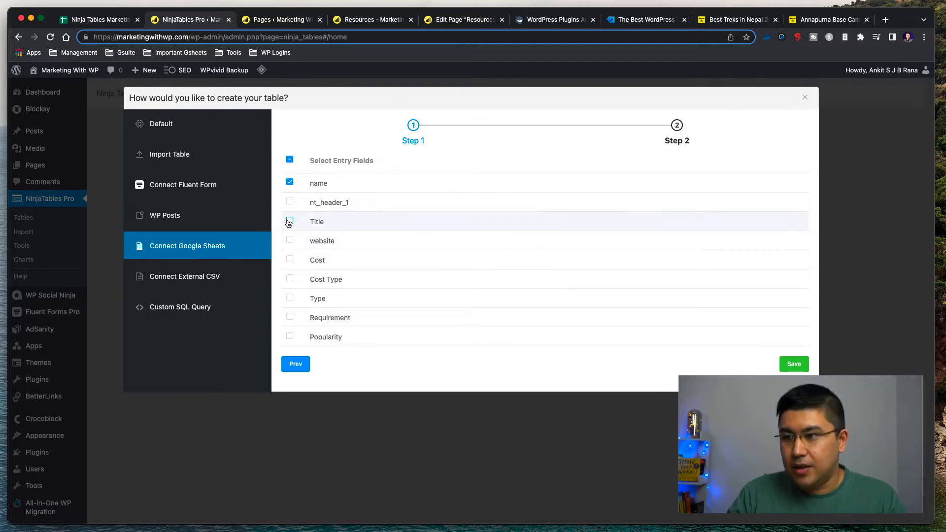
click(101, 19)
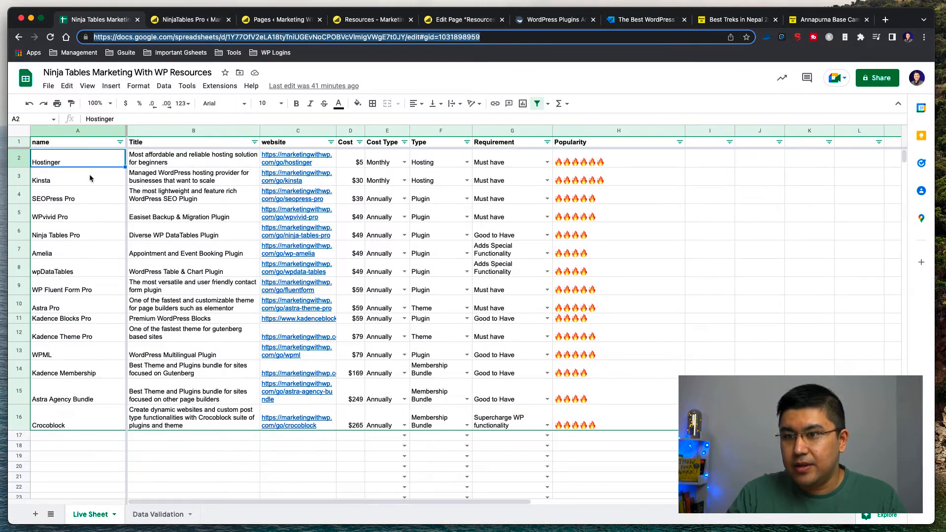
click(207, 21)
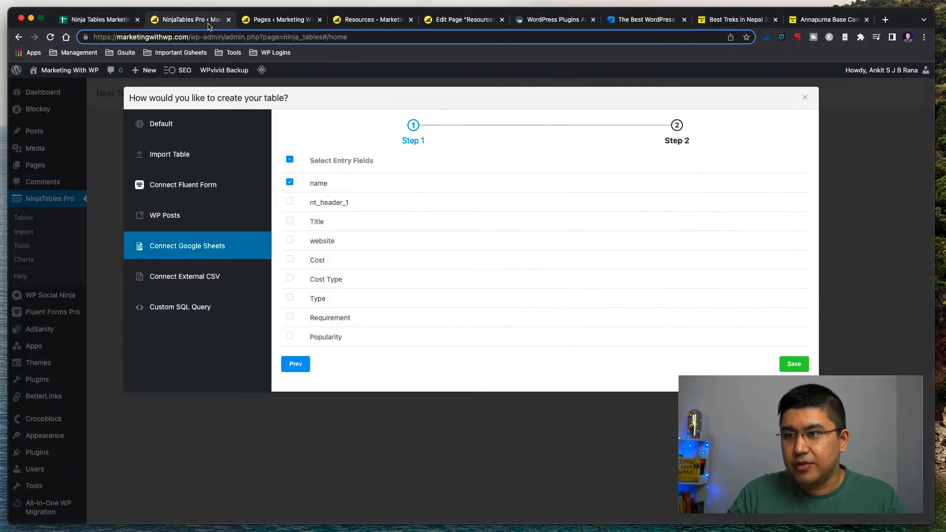
click(290, 222)
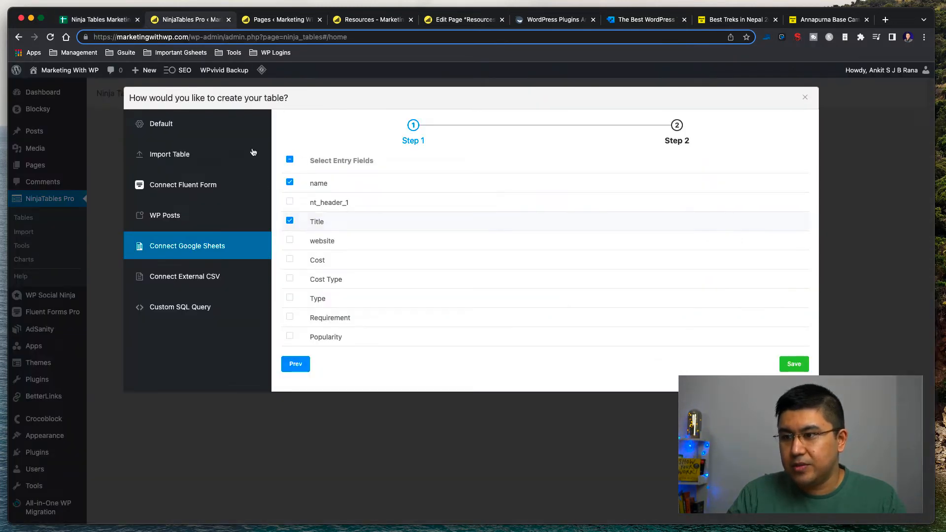
Add website, Cost, Cost Type and Type to the selected entry fields, comparing them with the spreadsheet's columns
click(101, 21)
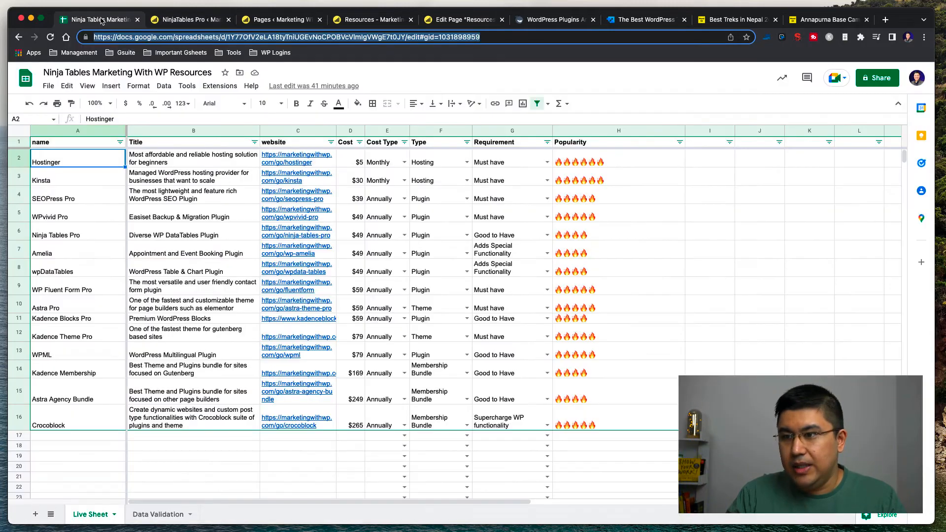
key(ctrl+Tab)
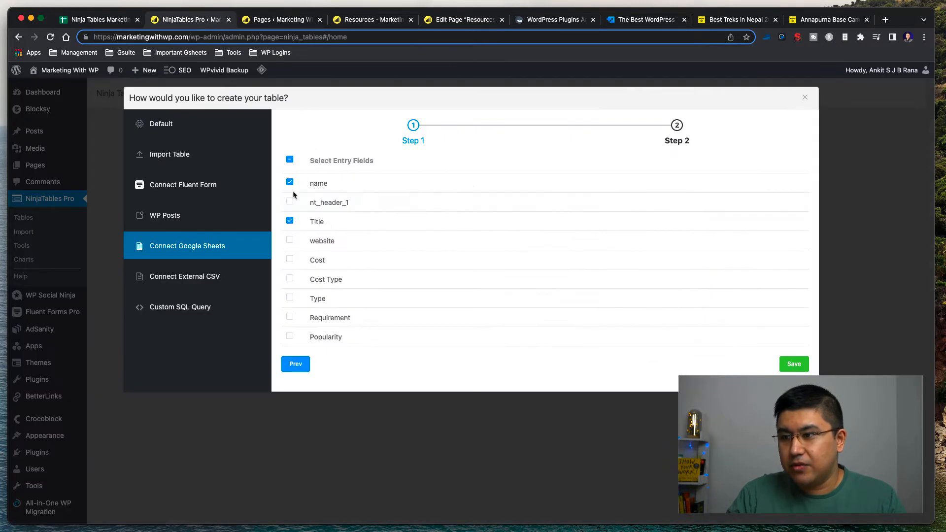
click(290, 241)
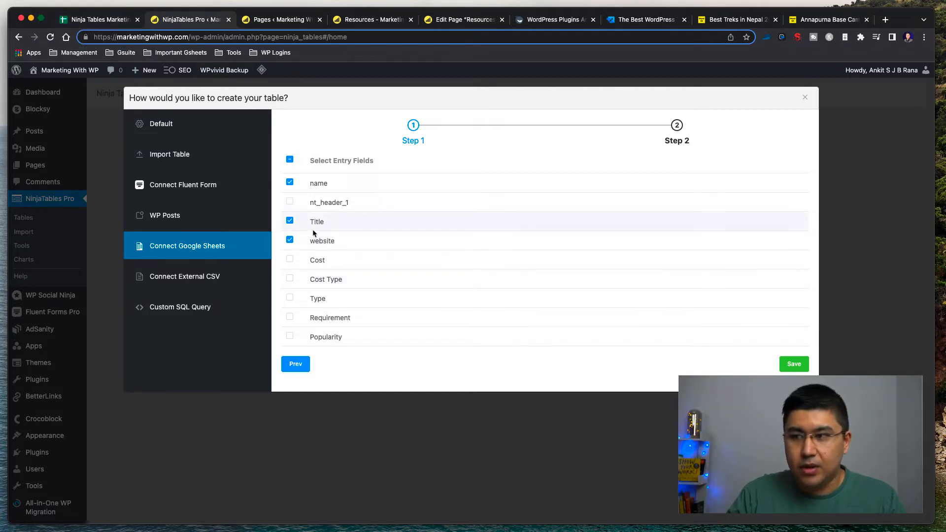
click(290, 260)
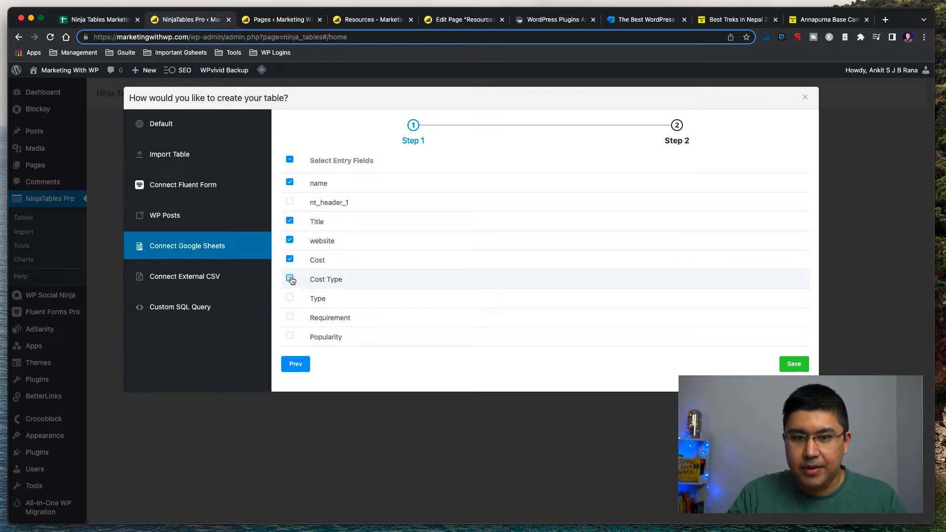
click(290, 279)
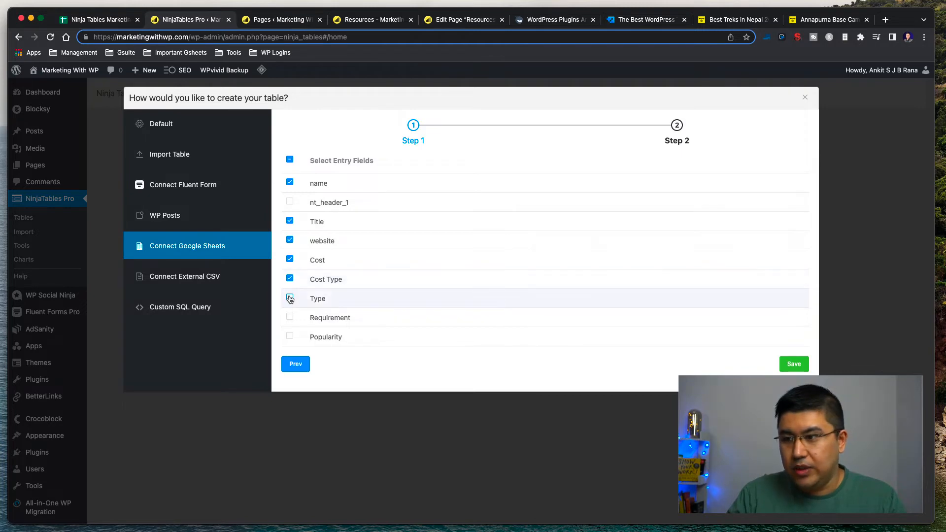
click(290, 297)
click(114, 19)
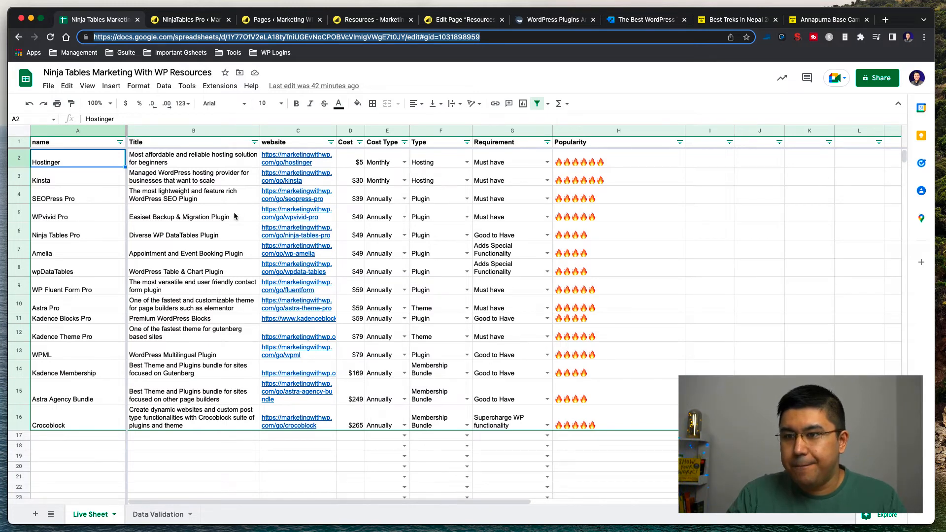
click(197, 21)
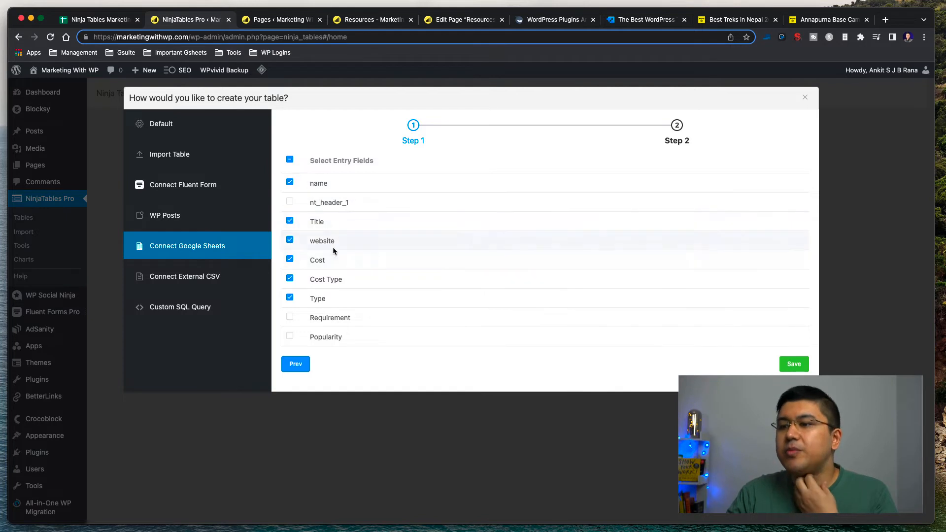
Save the table with the selected entry fields and rename its name column to Name
click(795, 364)
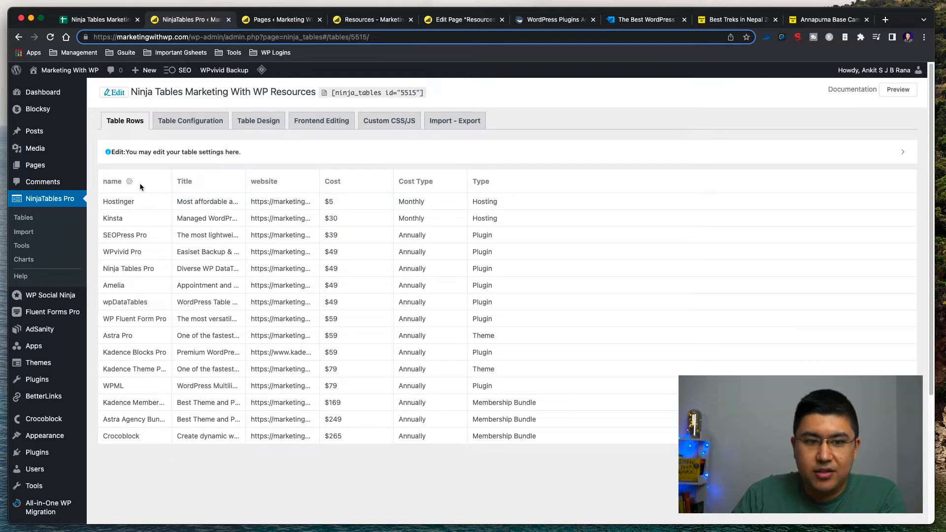
click(129, 184)
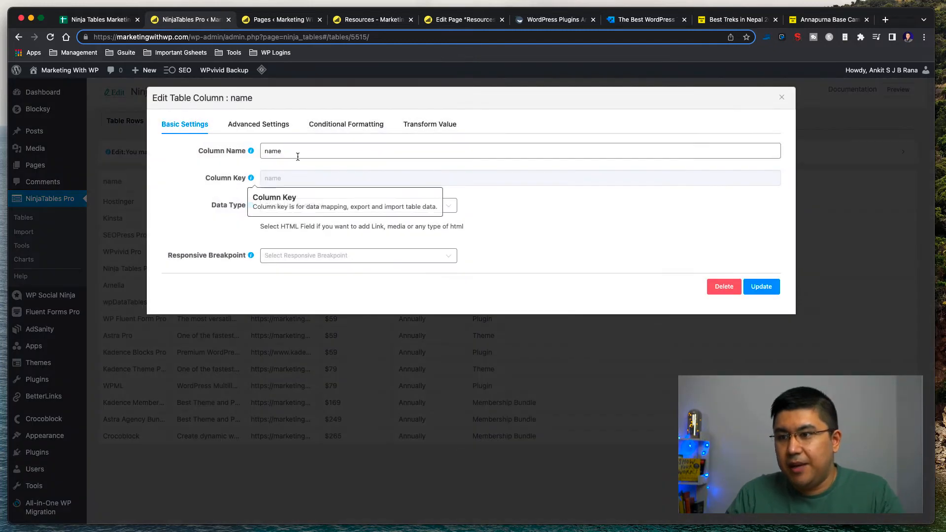
text(N)
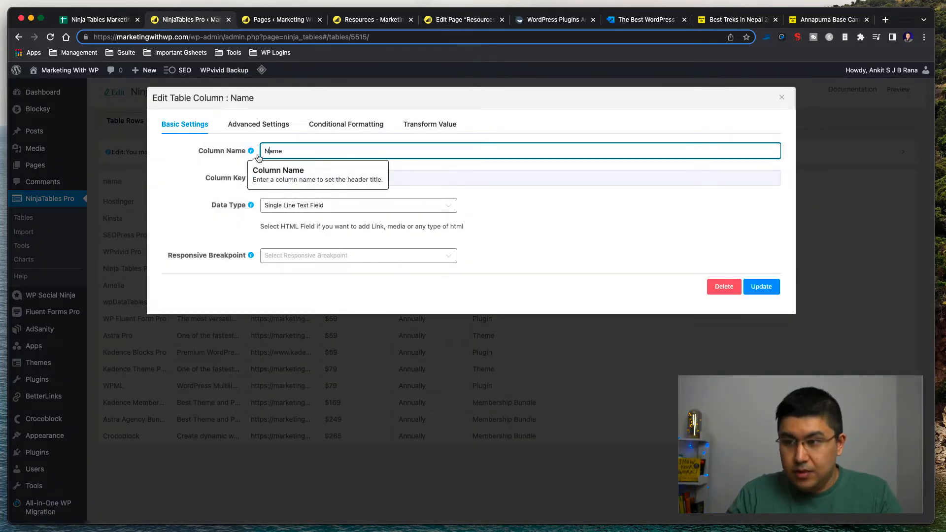
click(754, 286)
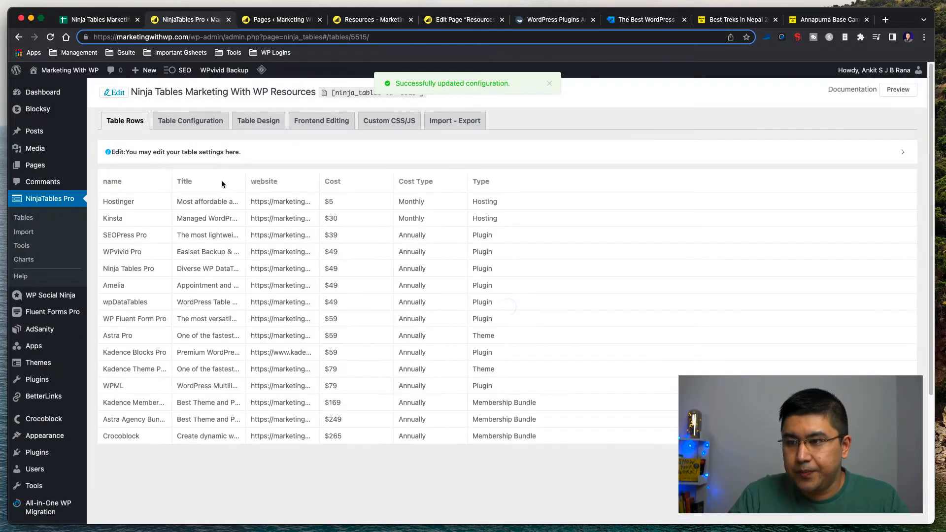
Rename the Title column to Description and update the column
mouse_move(192, 182)
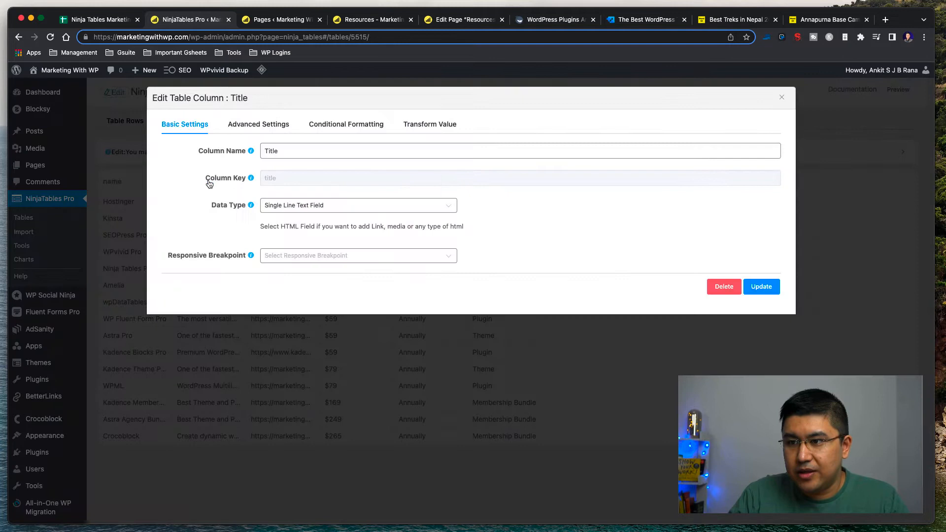
double_click(271, 150)
text(Descript)
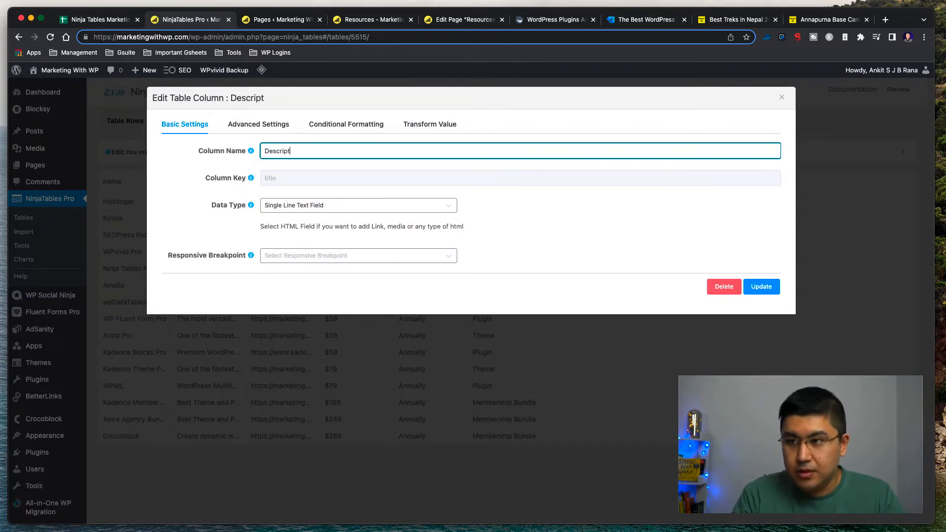
text(ion)
click(762, 287)
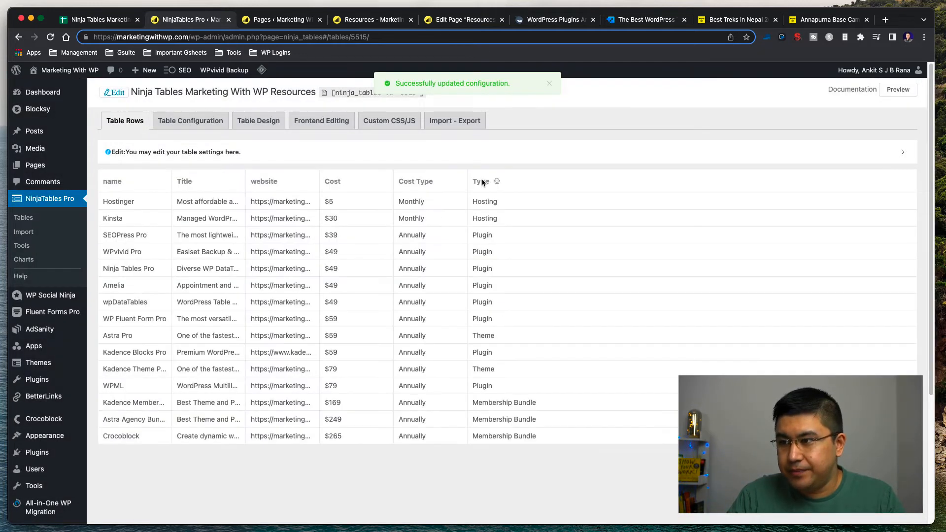
Check the Type column's settings, and reorder the table columns as Name, Description, Type, Cost, Cost Type, website
click(497, 183)
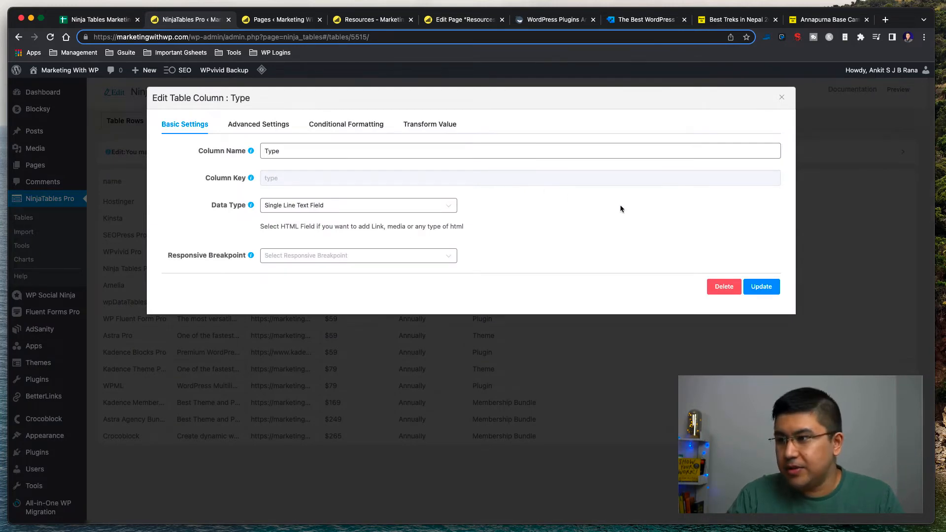
click(781, 99)
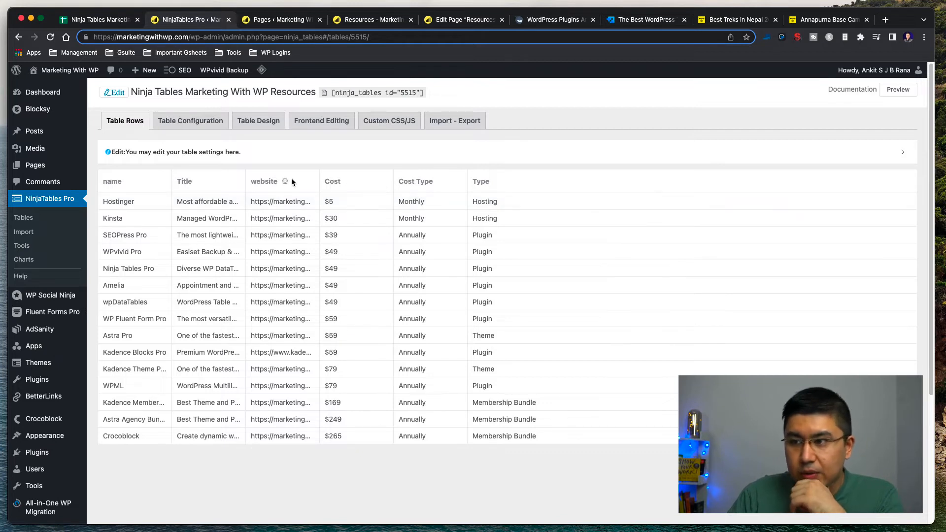
click(187, 120)
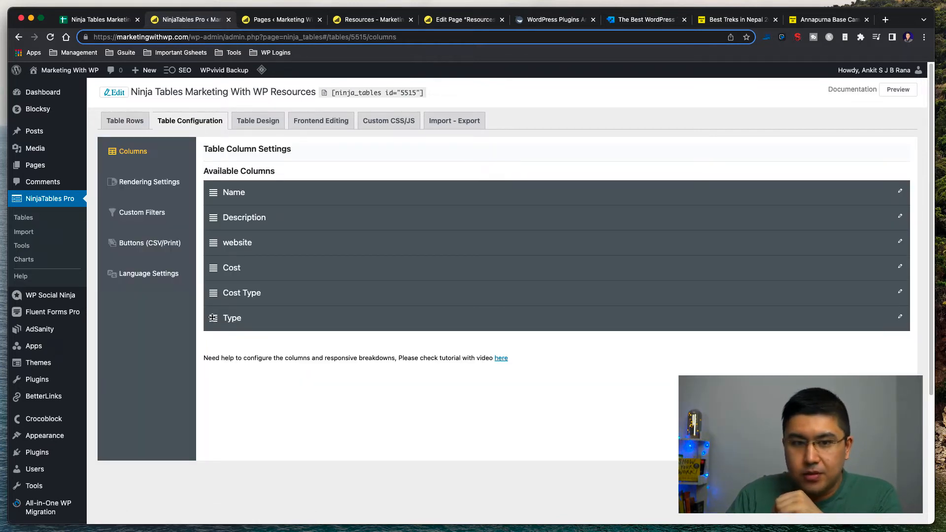
mouse_move(214, 320)
mouse_down()
mouse_move(213, 243)
mouse_move(214, 320)
mouse_up()
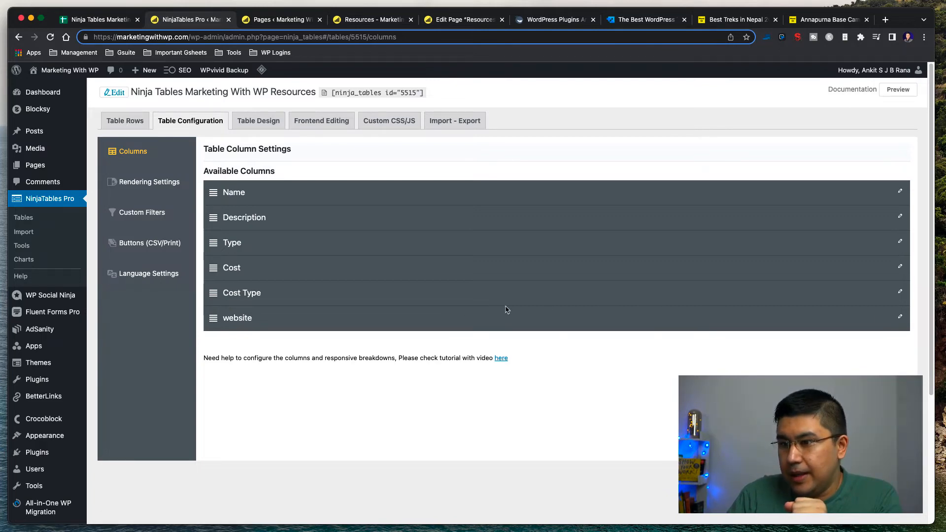
Change the website column's data type to Button/Link
click(901, 318)
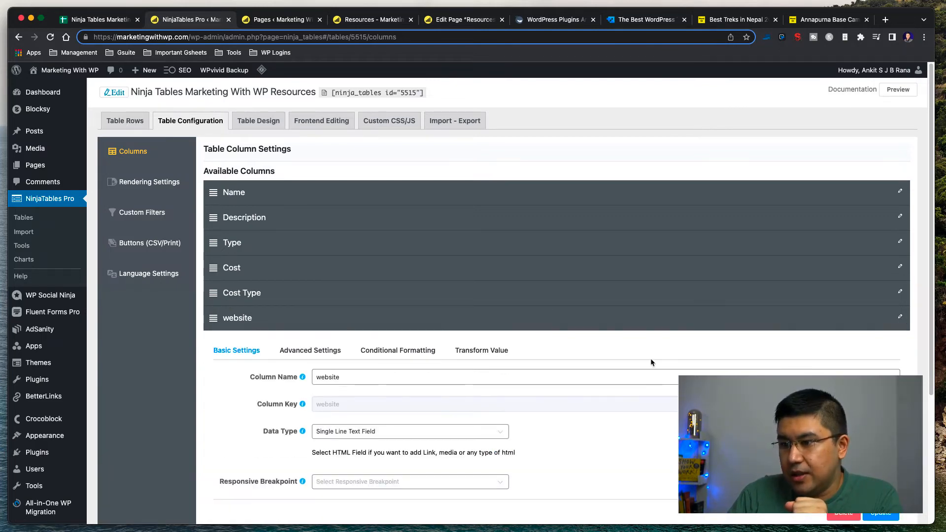
scroll(651, 359, down, 5)
click(392, 269)
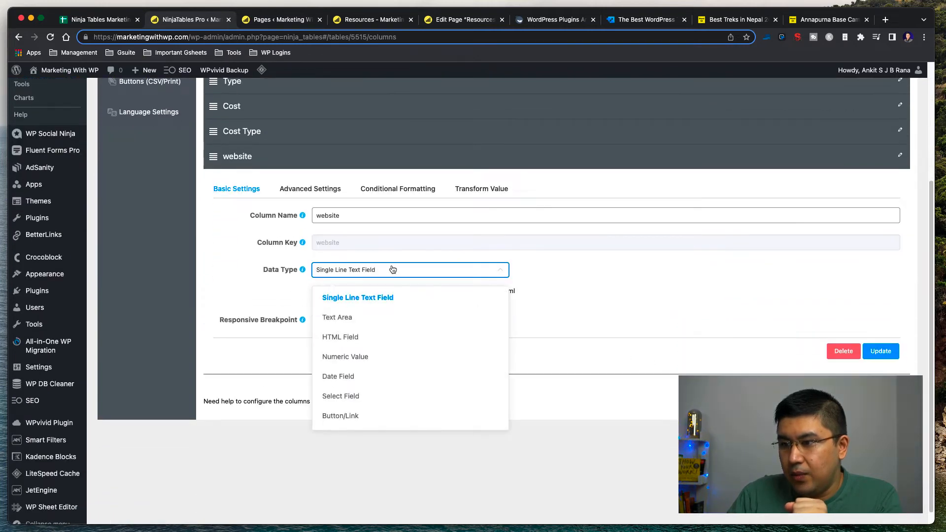
scroll(387, 308, down, 1)
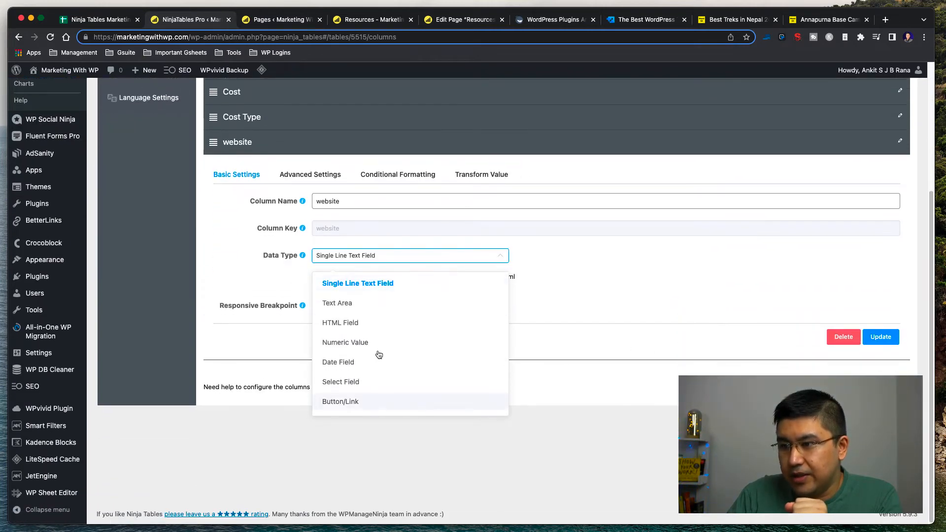
click(371, 401)
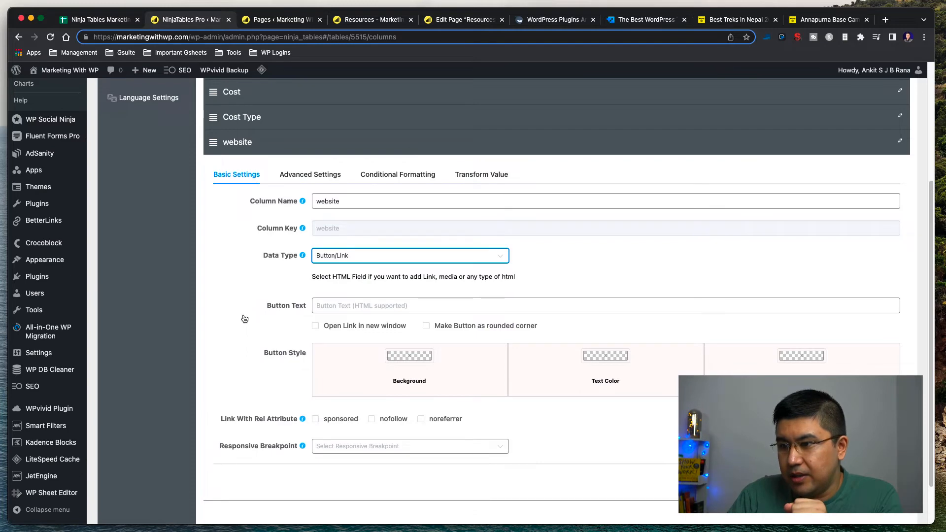
Set the website column's button text to Learn More and enable the sponsored, nofollow and noreferrer link attributes
click(358, 306)
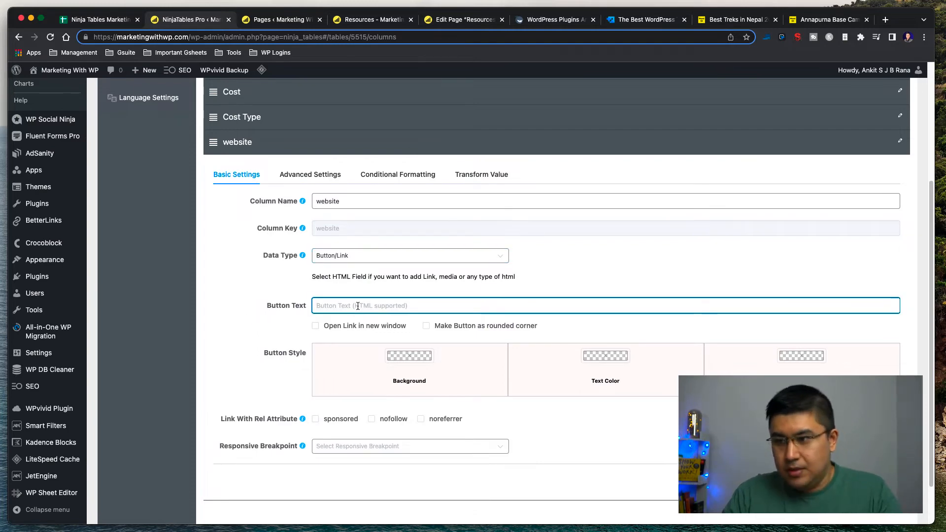
text(Learn More)
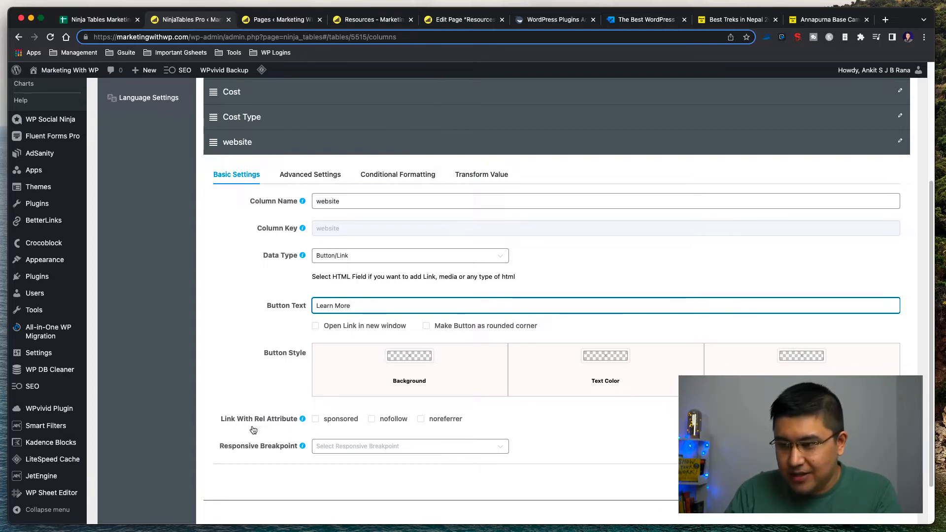
click(372, 419)
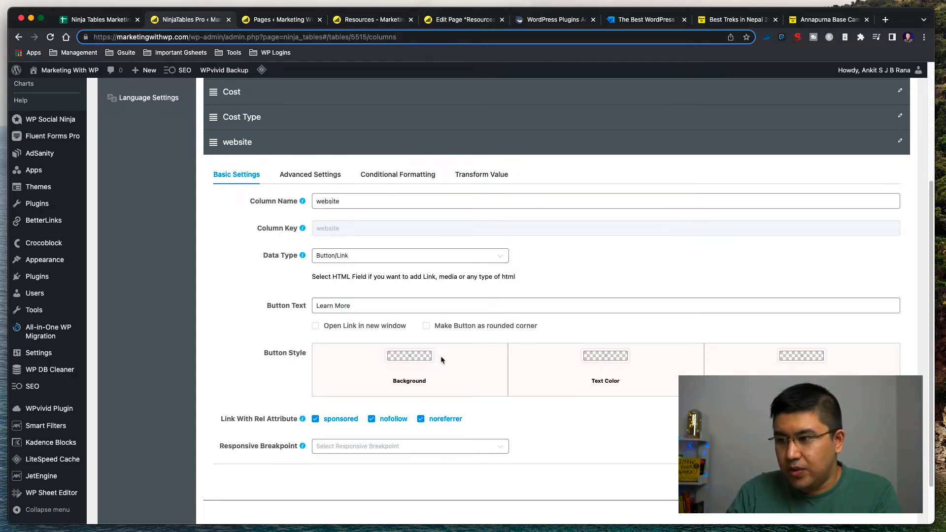
Give the website column's button a dark green background, rgba(6, 146, 13, 1)
click(405, 356)
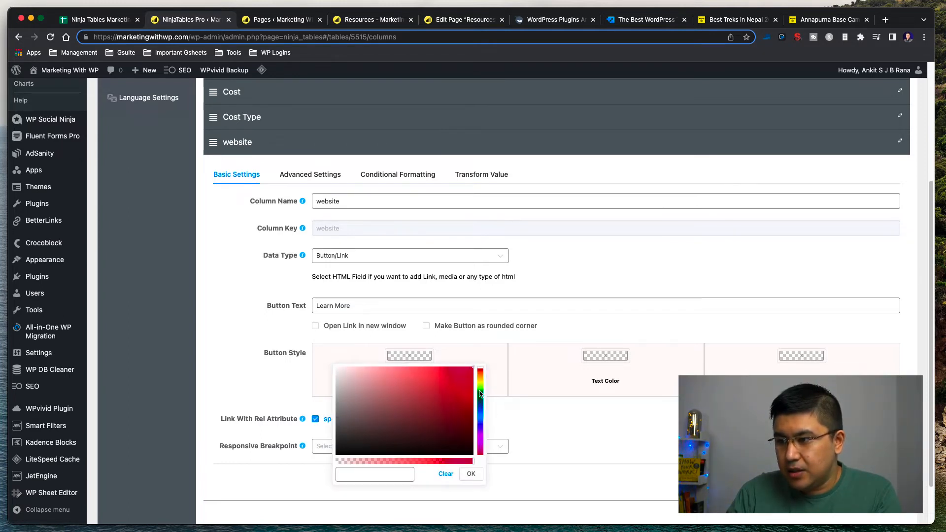
click(481, 405)
drag(480, 404, 468, 405)
click(461, 401)
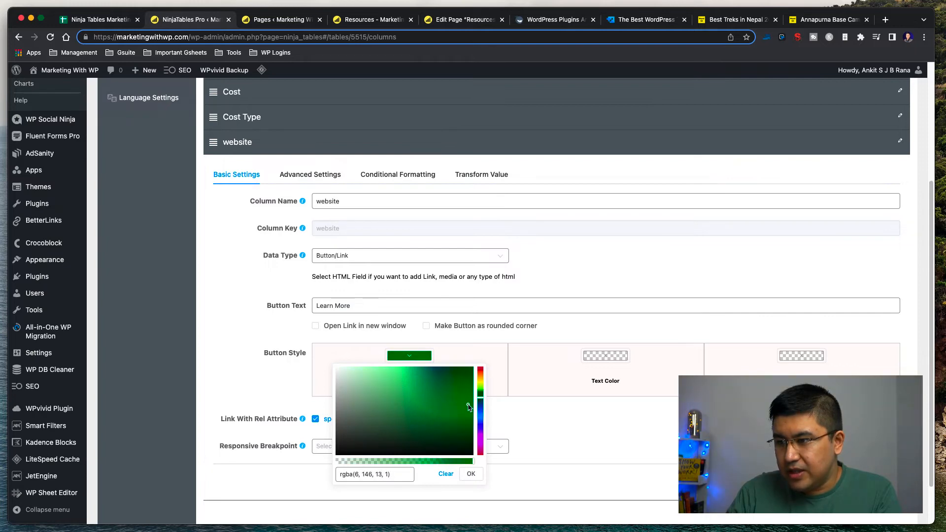
Set the button's text color to white, rgba(255, 255, 255, 1), and update the website column
click(590, 356)
click(575, 385)
drag(576, 385, 512, 359)
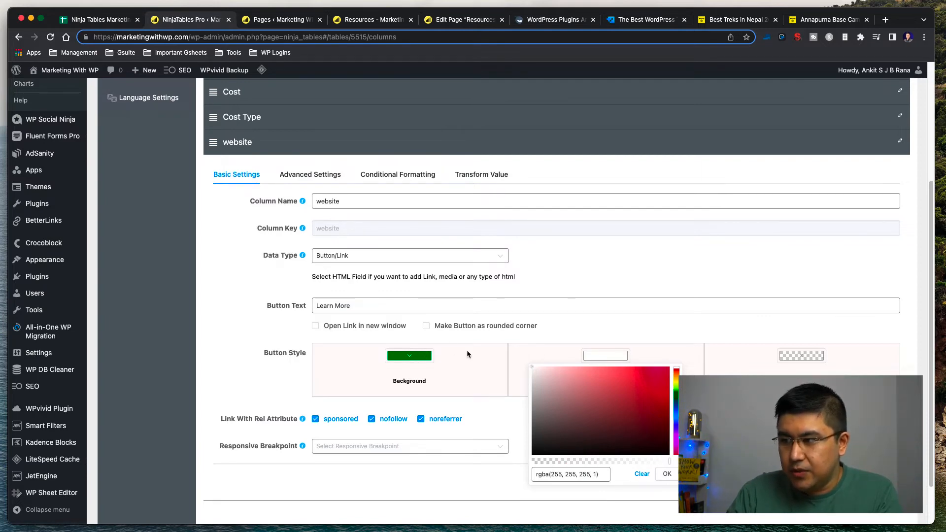
click(667, 474)
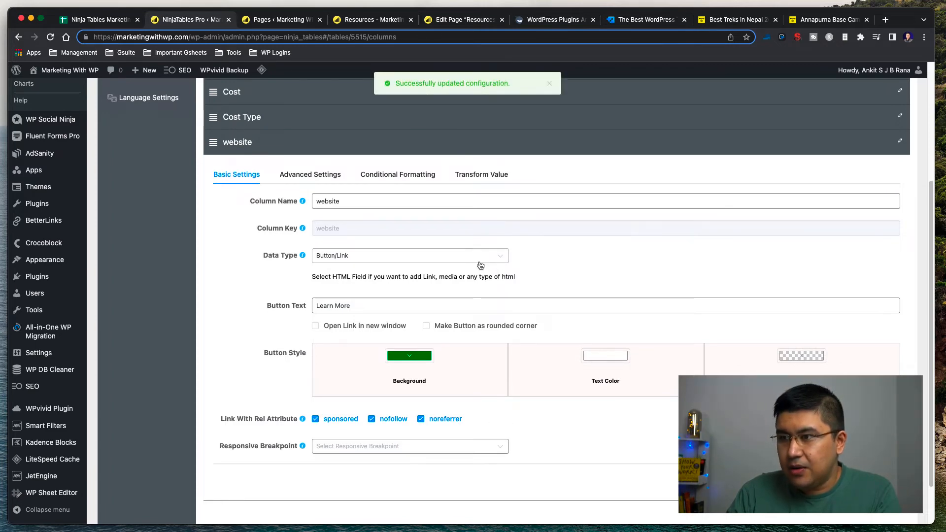
Review the table rows with the new column order, renamed headers and website buttons
scroll(331, 280, up, 5)
click(126, 123)
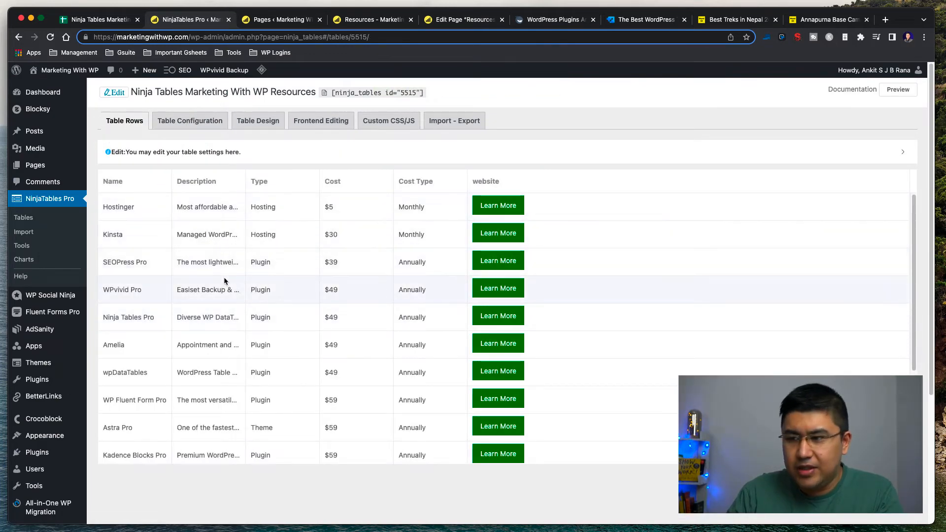
scroll(237, 330, down, 5)
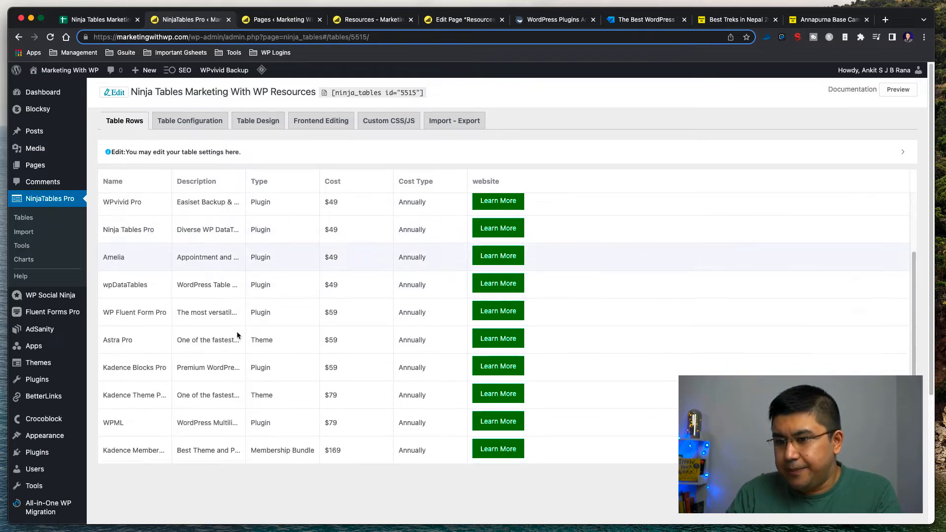
scroll(235, 351, up, 5)
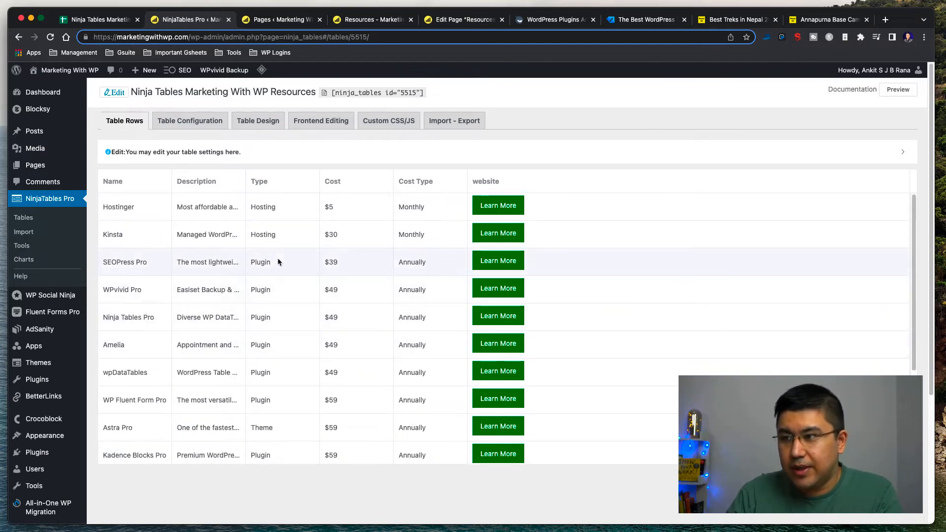
Examine both pages of the table's desktop design preview along with the available styling options
click(258, 121)
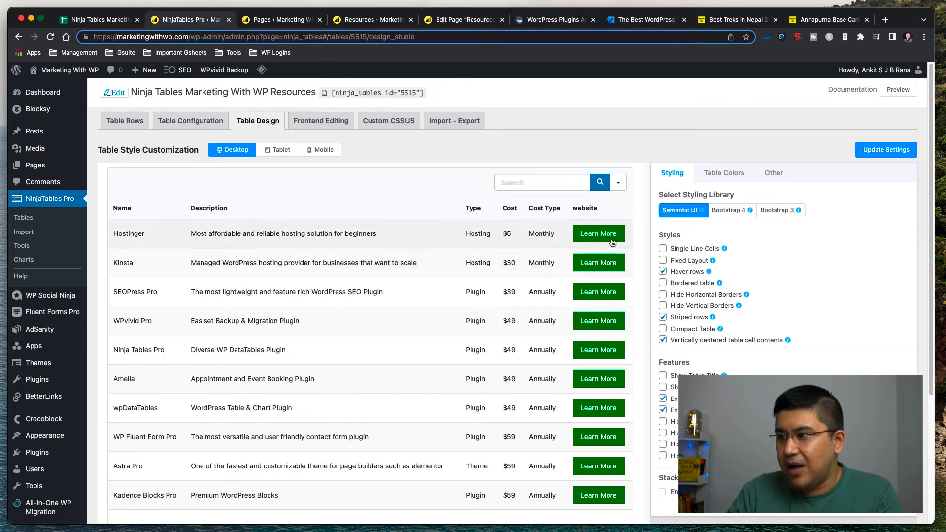
scroll(444, 320, down, 5)
scroll(434, 325, up, 5)
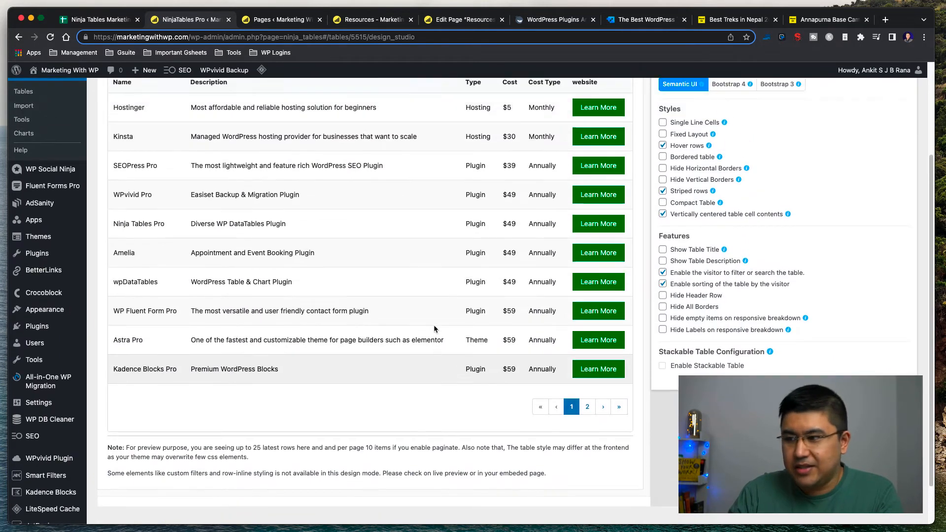
scroll(383, 271, down, 5)
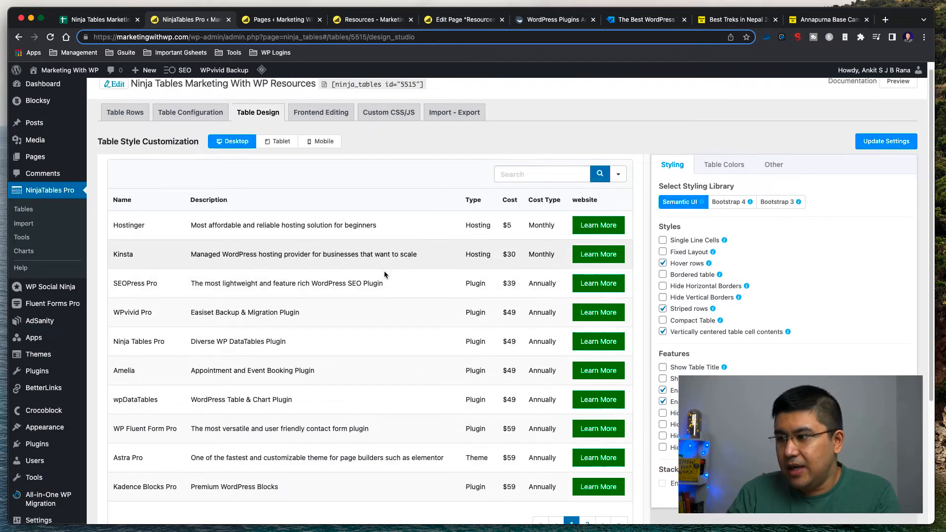
scroll(380, 270, up, 3)
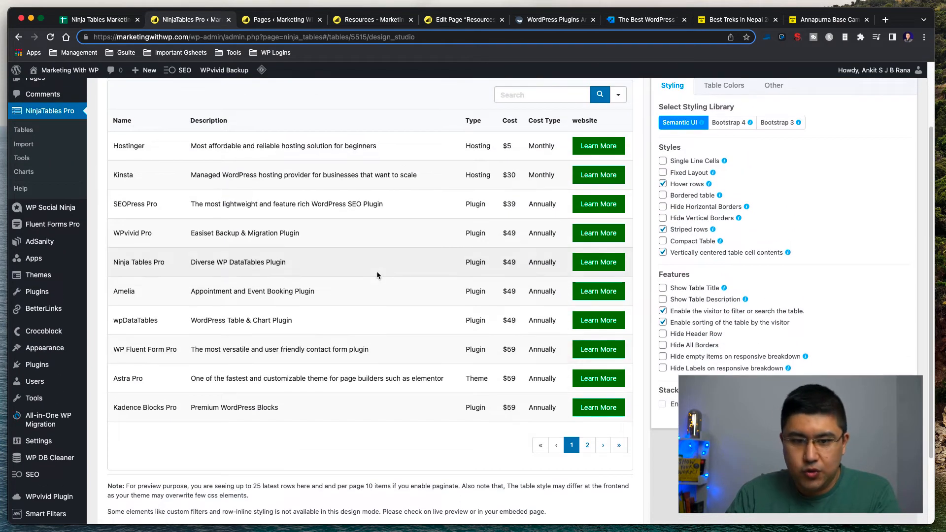
scroll(375, 272, up, 2)
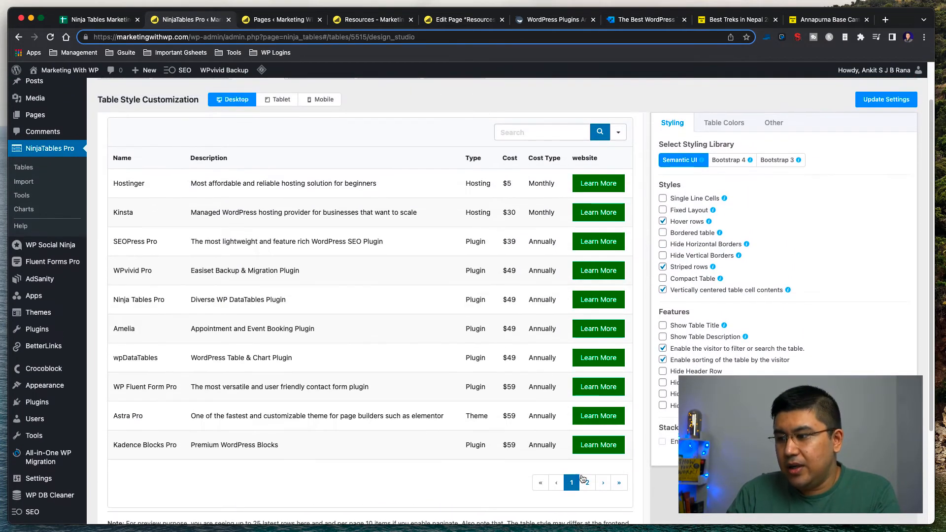
click(587, 483)
scroll(423, 376, up, 2)
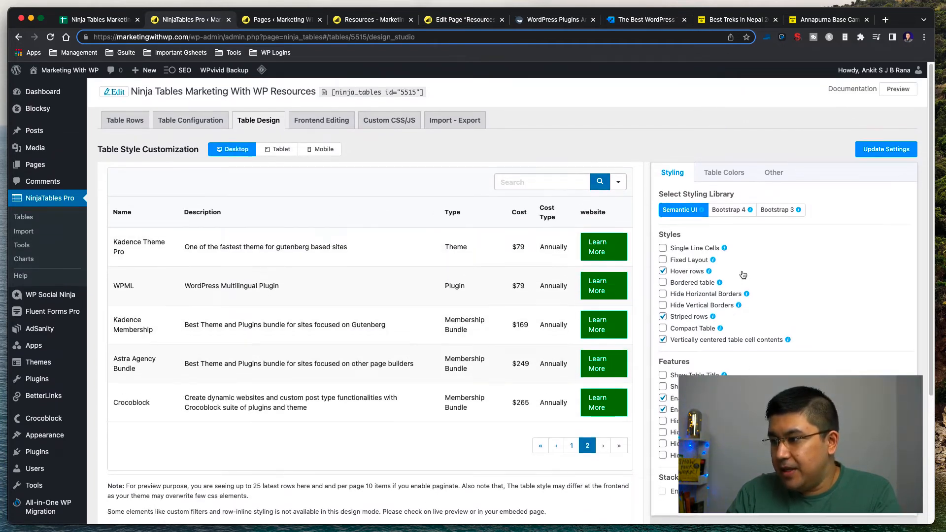
Show the table title in the design and check the table's tablet and mobile previews
scroll(744, 275, down, 1)
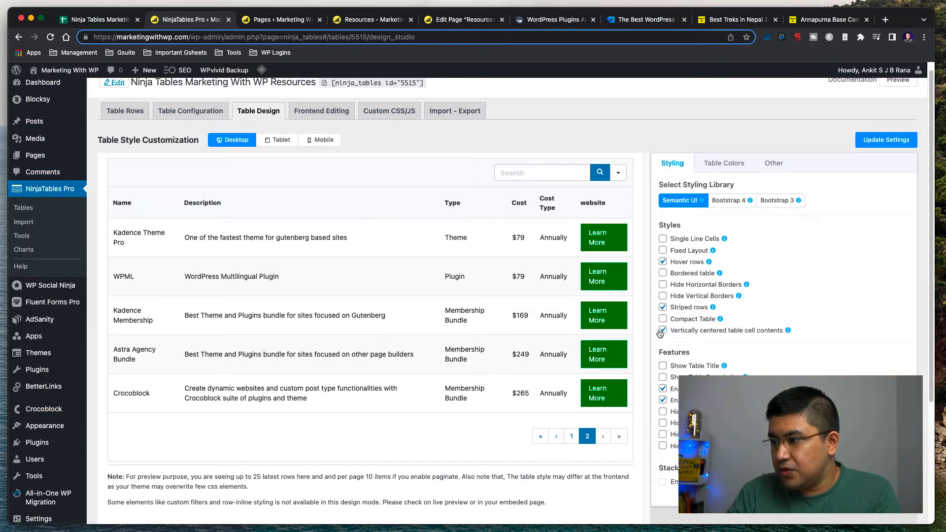
click(663, 366)
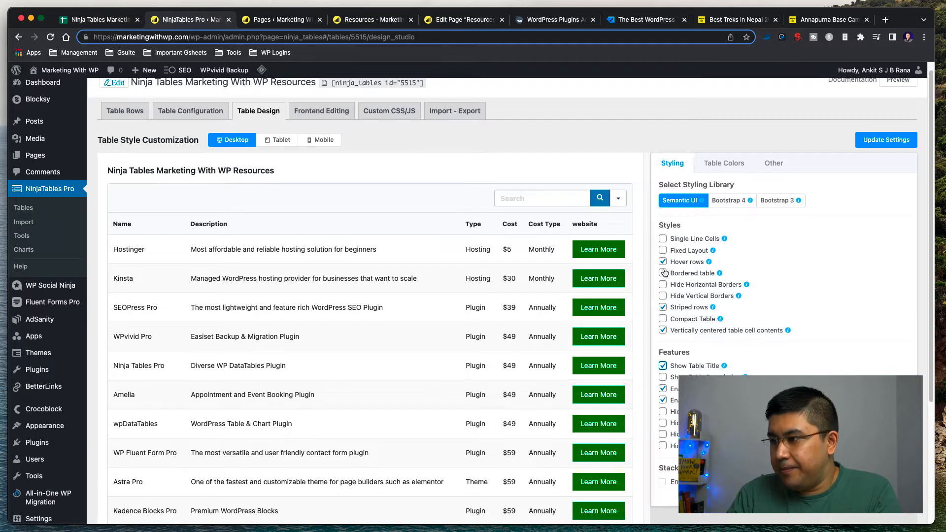
click(280, 141)
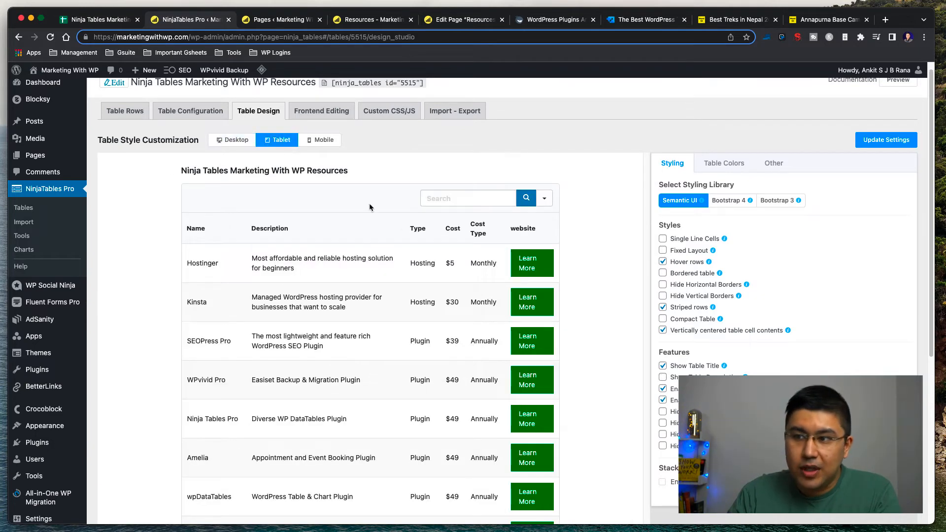
click(321, 140)
scroll(395, 283, down, 10)
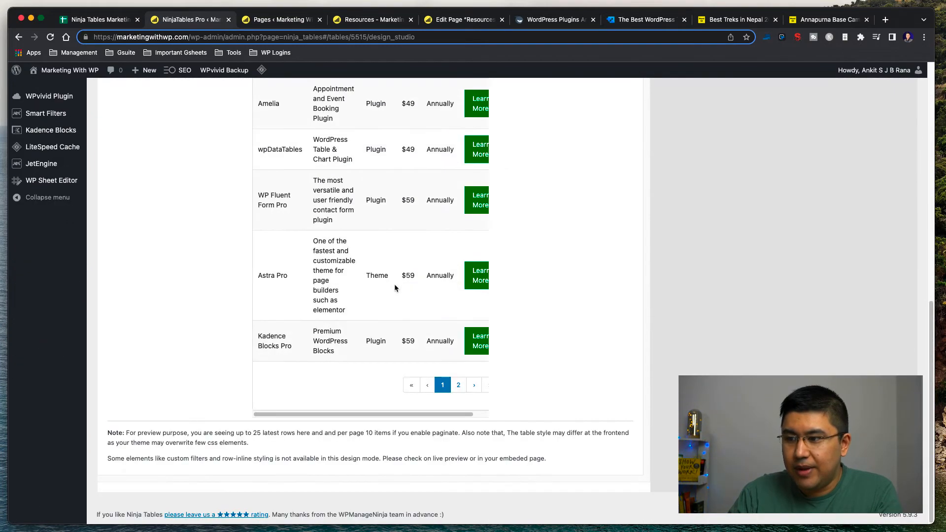
Examine the full table in the mobile preview, from the title and header row down to the pagination
drag(411, 414, 342, 412)
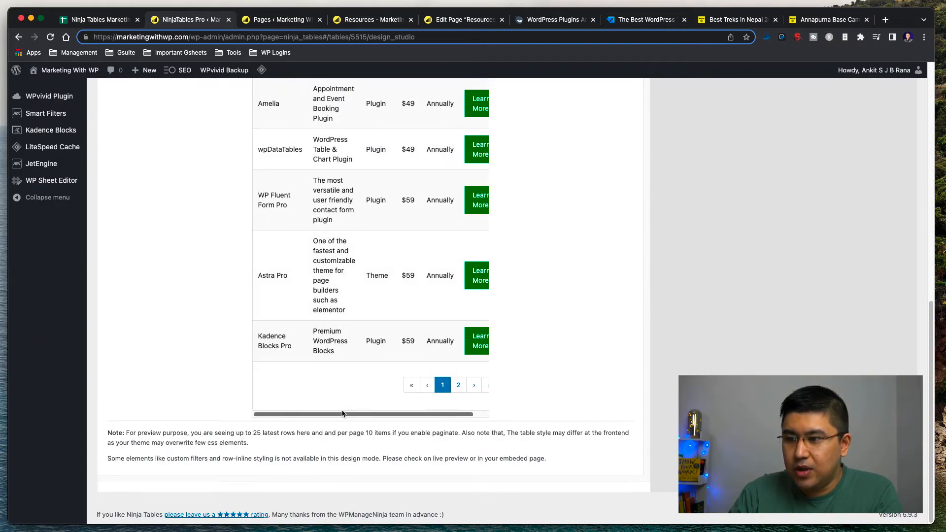
scroll(300, 356, up, 10)
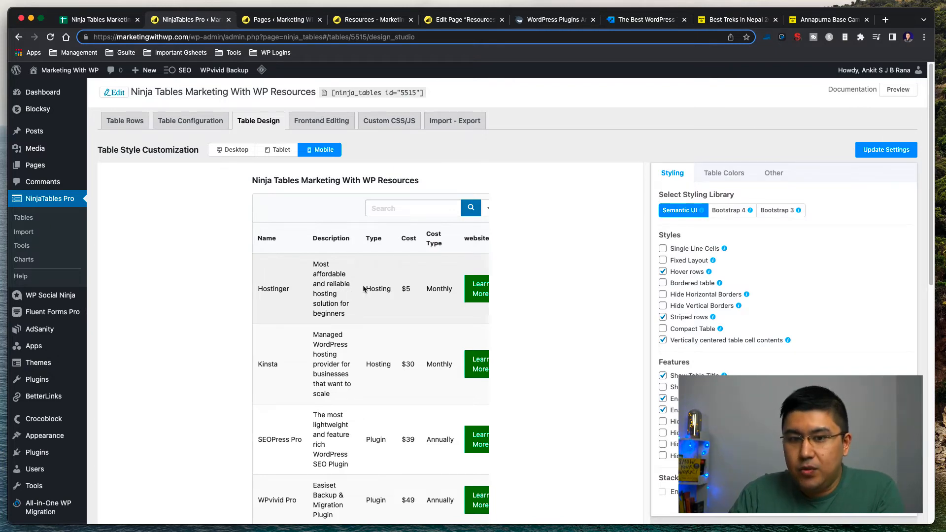
scroll(364, 289, down, 15)
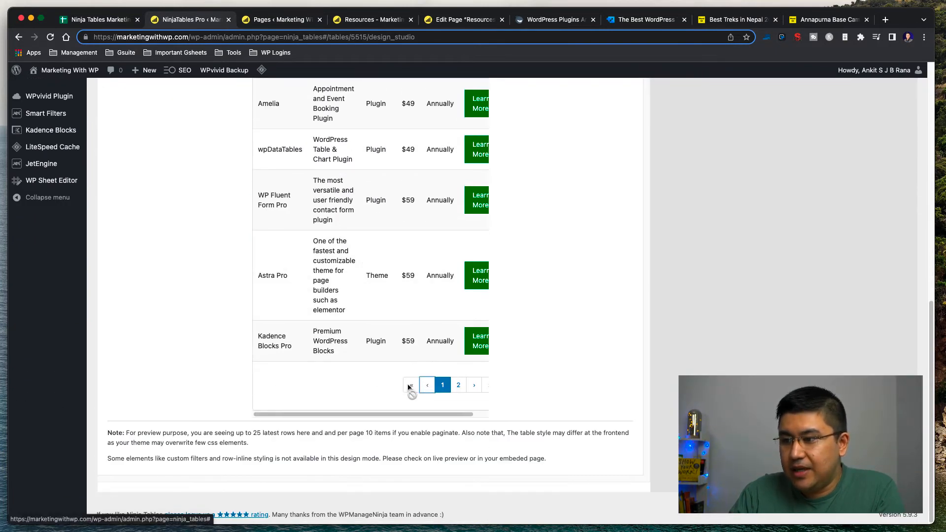
scroll(183, 381, up, 7)
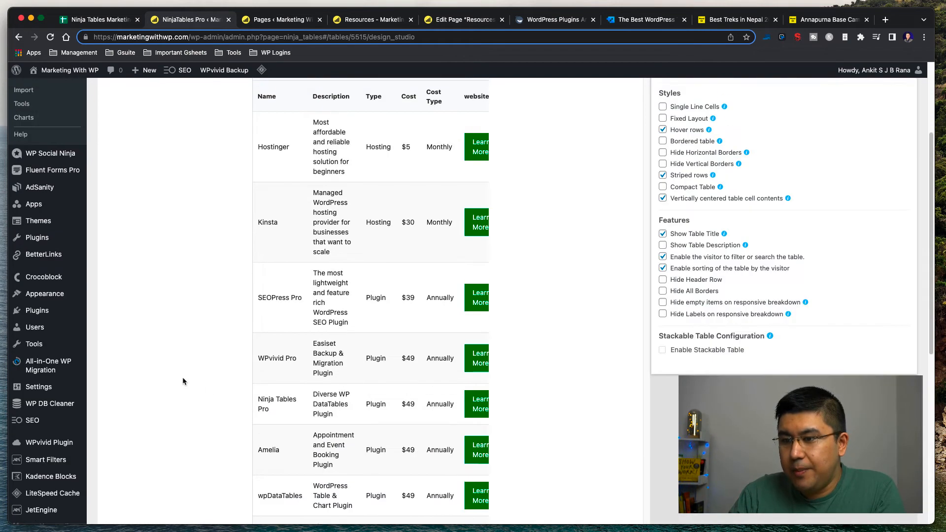
scroll(182, 381, up, 3)
Review the table's available columns, its rendering settings and the table rows
click(189, 121)
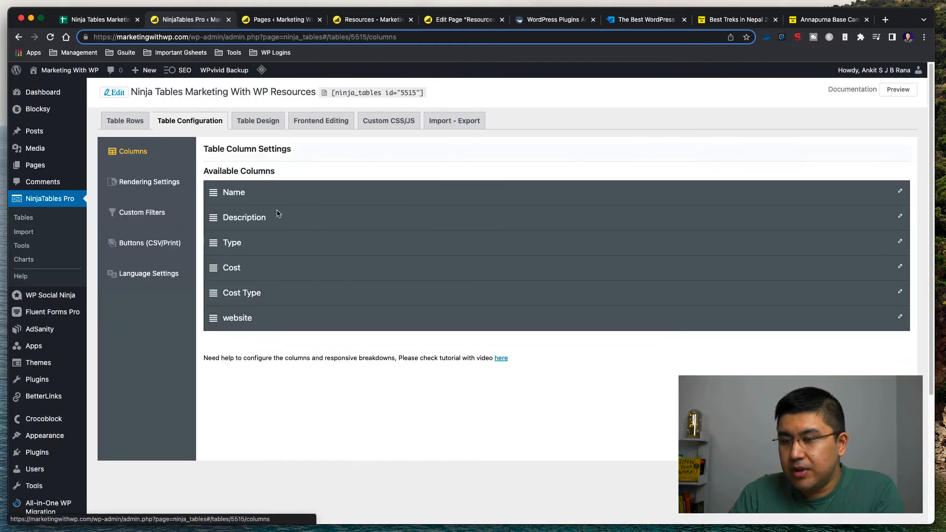
click(140, 183)
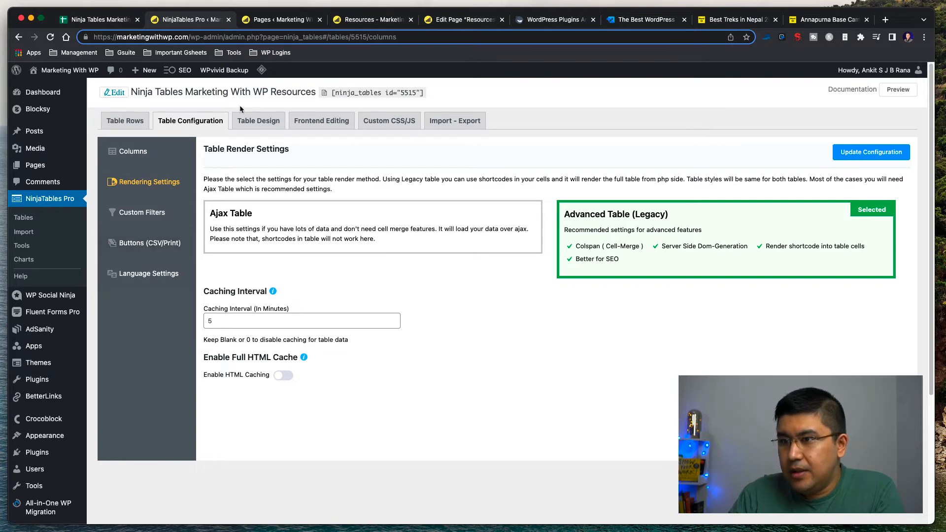
click(127, 121)
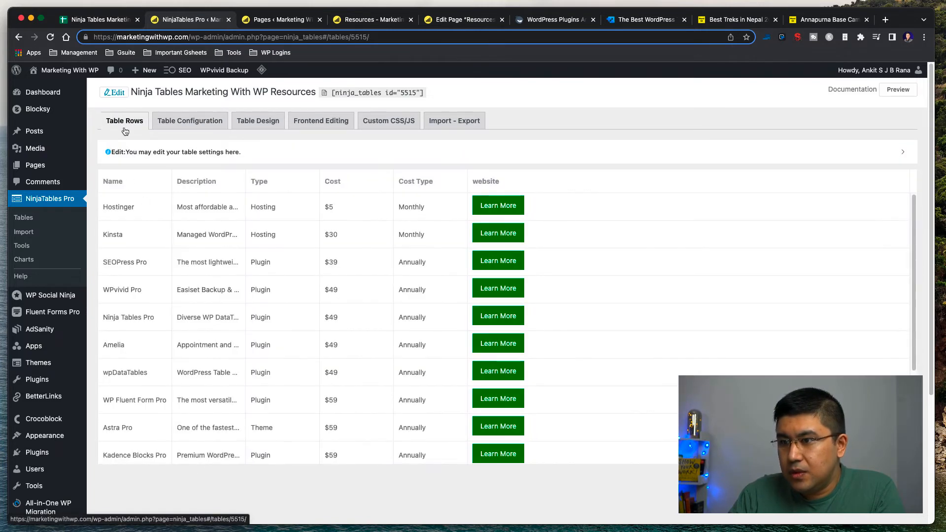
scroll(200, 224, down, 5)
scroll(200, 224, up, 5)
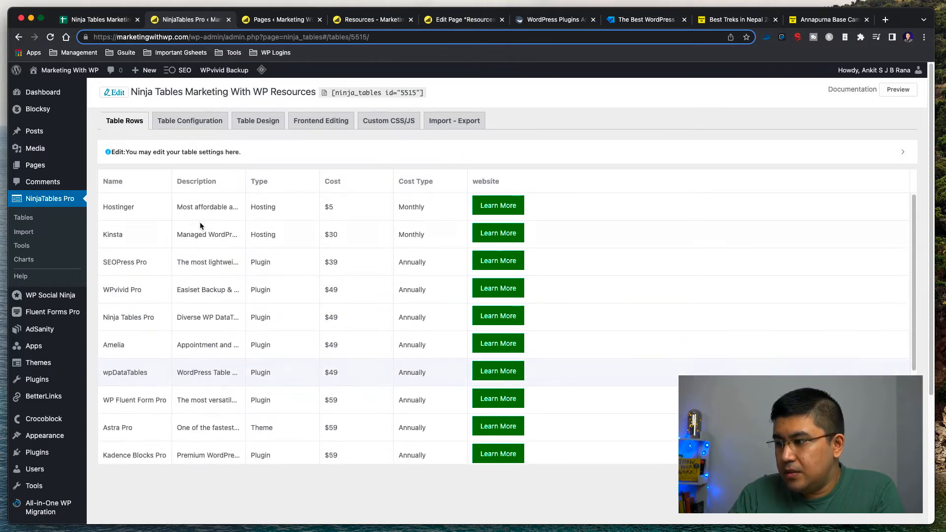
Check whether the table can be edited on the frontend and which data source that requires
click(322, 123)
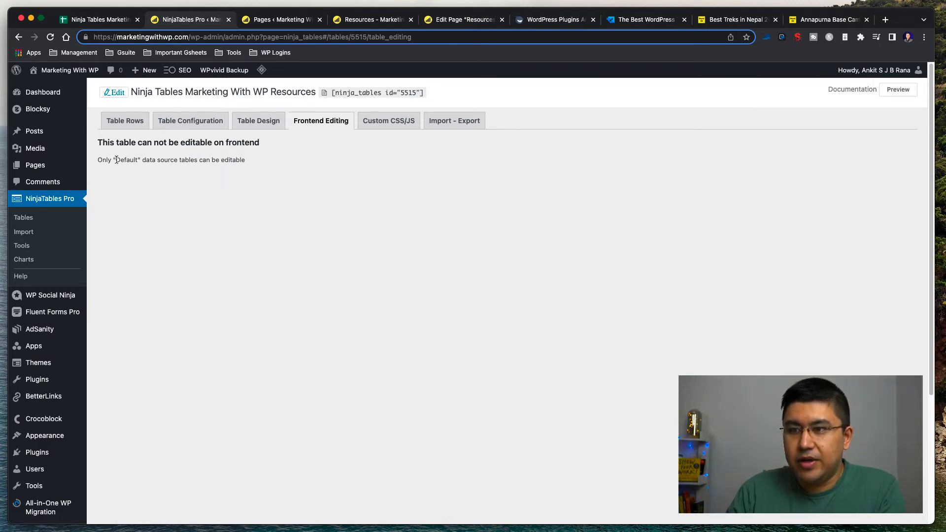
drag(251, 160, 185, 160)
click(256, 156)
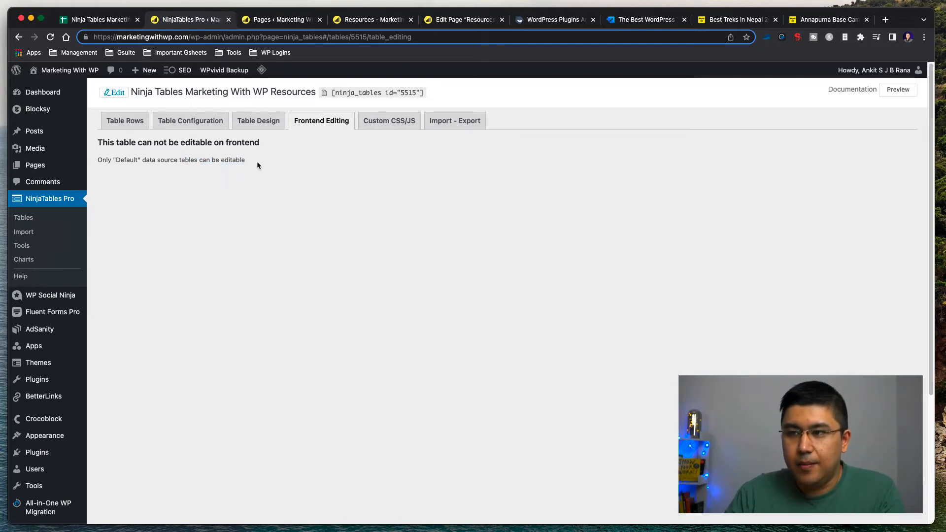
Set the table design's pagination to 40 items per page
click(266, 121)
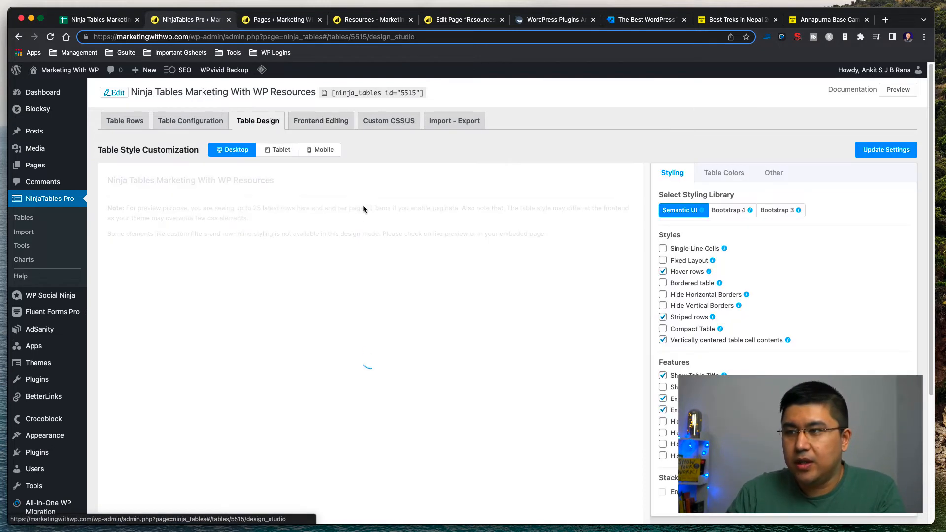
click(785, 176)
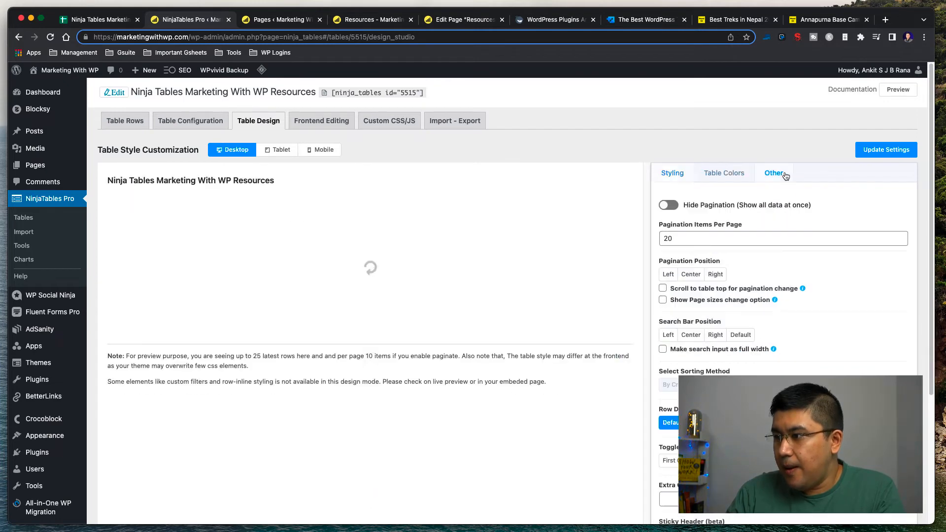
click(703, 238)
scroll(492, 253, down, 1)
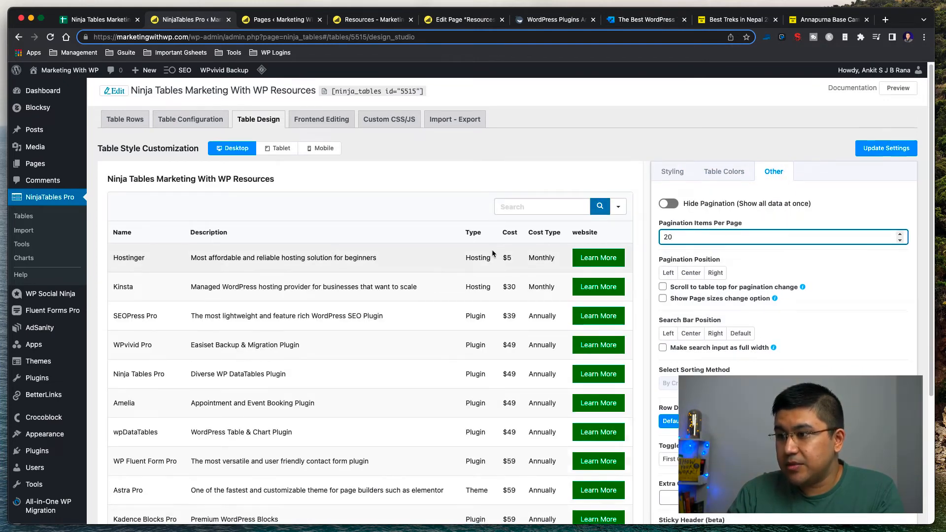
scroll(493, 249, down, 4)
scroll(449, 300, up, 3)
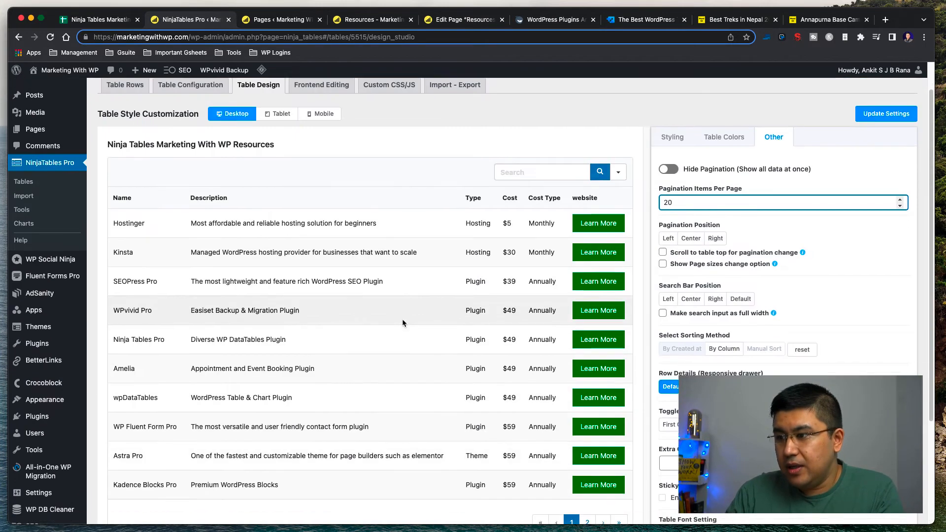
scroll(402, 319, down, 2)
key(BackSpace)
key(BackSpace)
text(40)
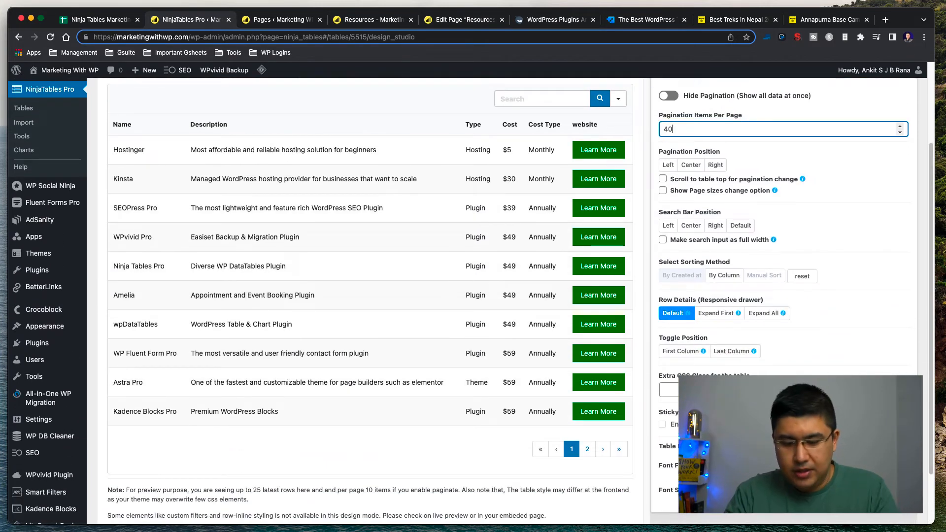
click(656, 127)
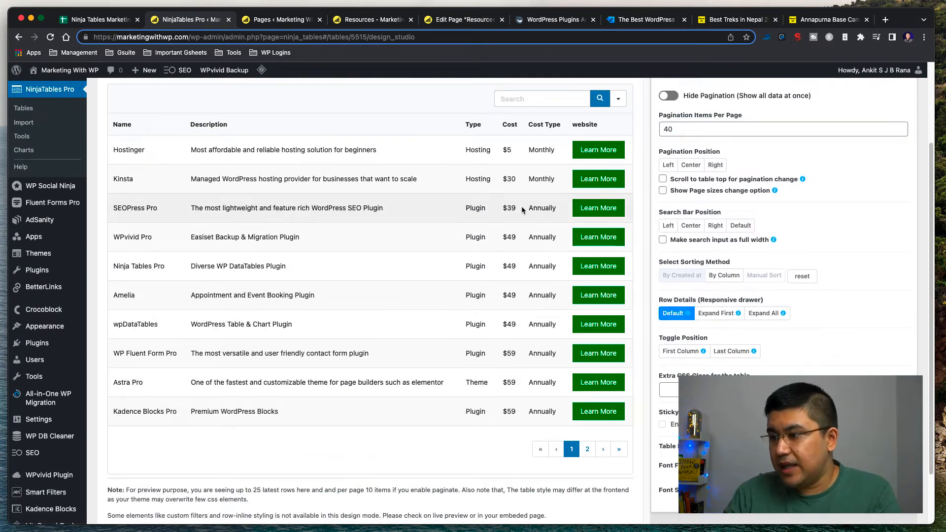
Save the pagination change in the table design settings and check the desktop preview
scroll(522, 210, down, 2)
scroll(670, 243, up, 5)
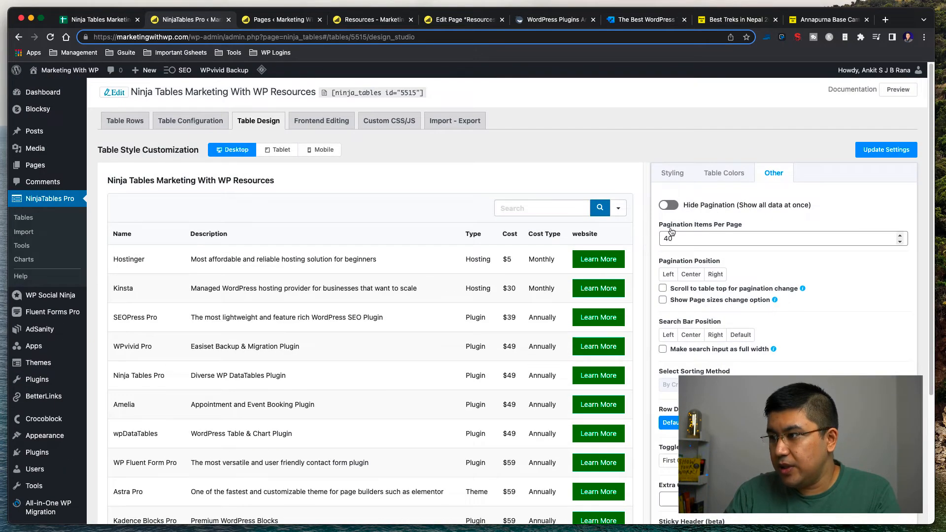
scroll(530, 240, down, 4)
scroll(566, 246, up, 4)
click(886, 149)
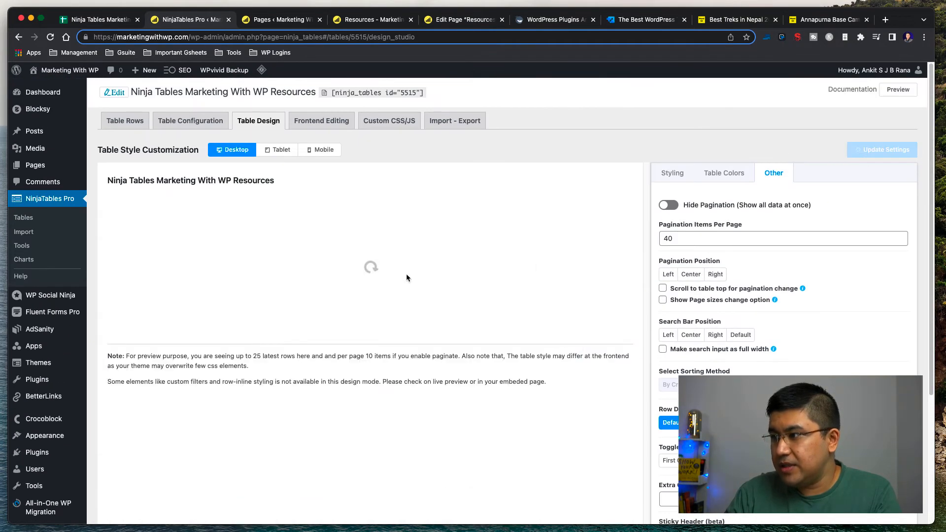
scroll(412, 273, down, 3)
scroll(413, 273, up, 1)
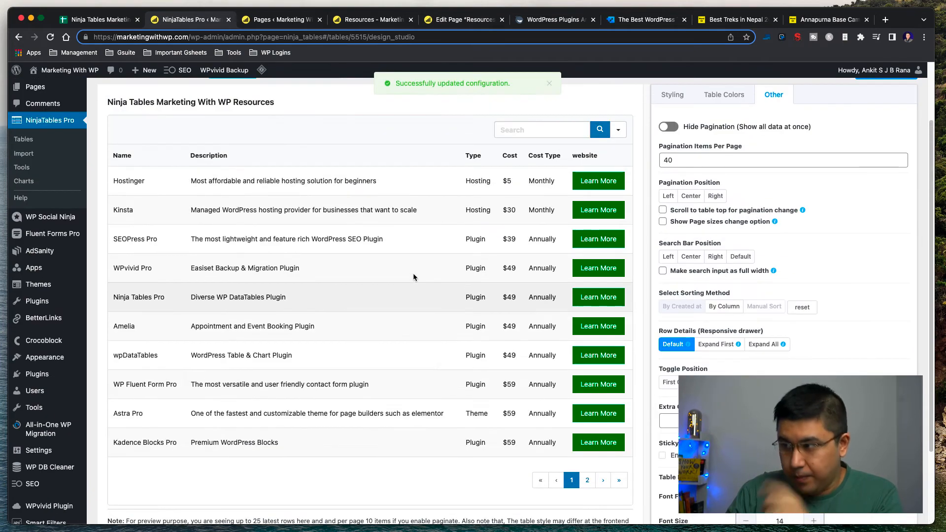
Hide the pagination to show all data at once and look through the complete table preview
click(696, 128)
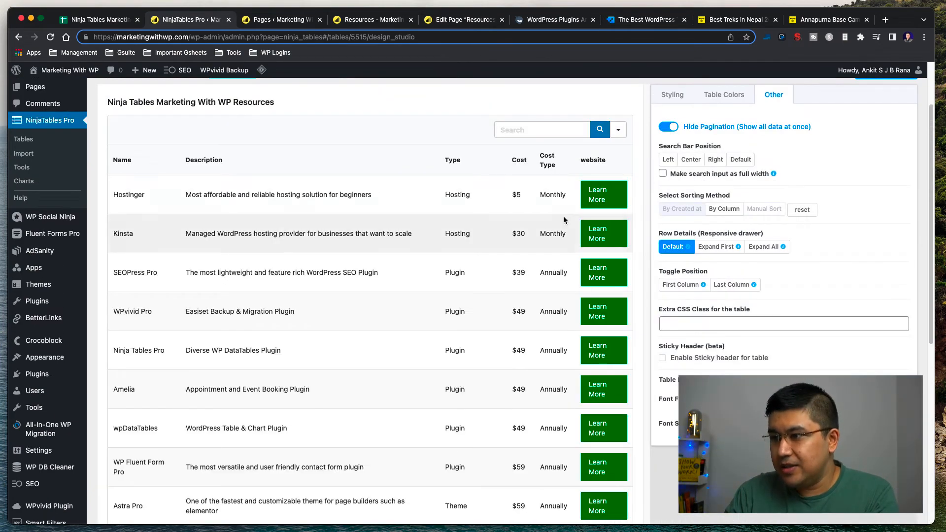
scroll(557, 219, down, 6)
scroll(505, 271, up, 4)
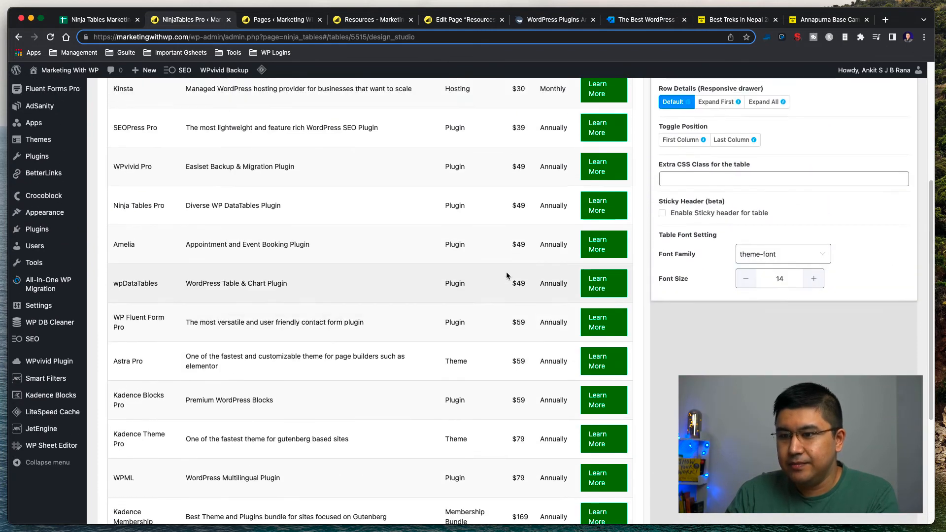
scroll(507, 274, up, 4)
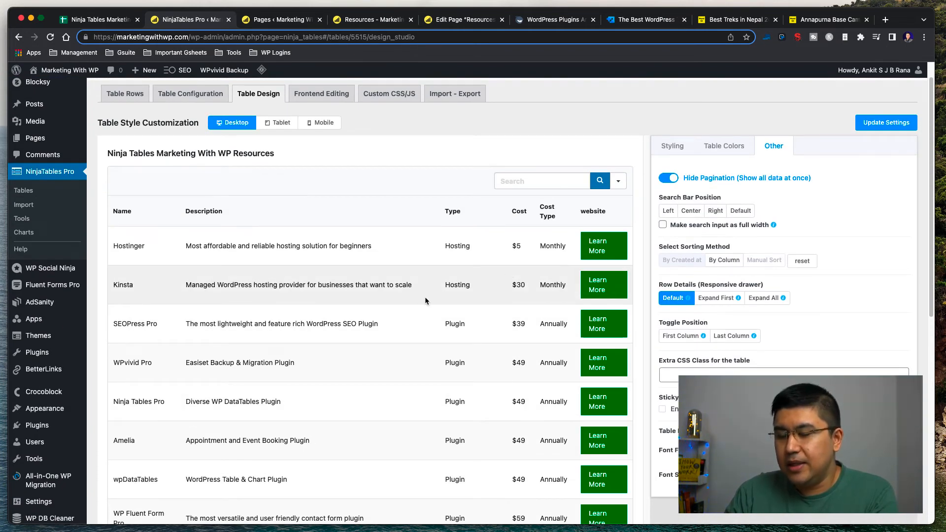
Try the Compact Table style on the desktop preview and turn it off again
click(672, 145)
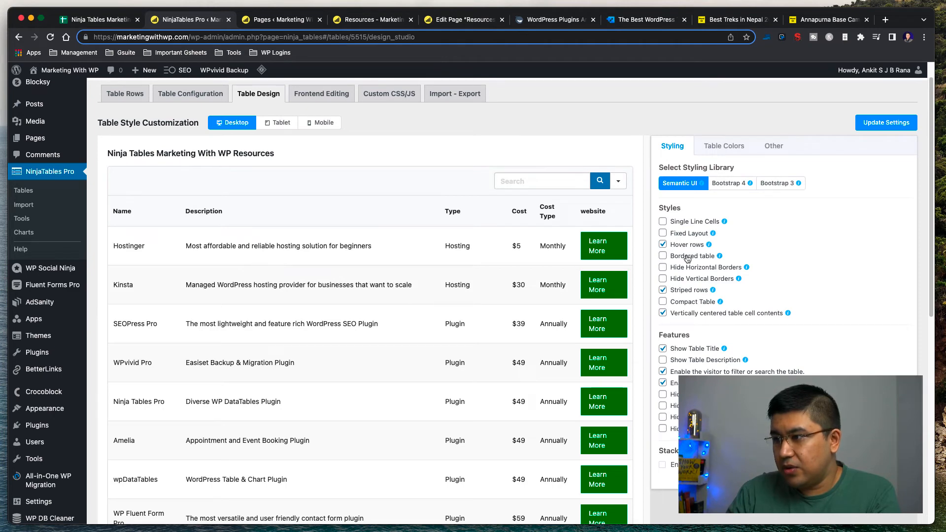
mouse_move(720, 257)
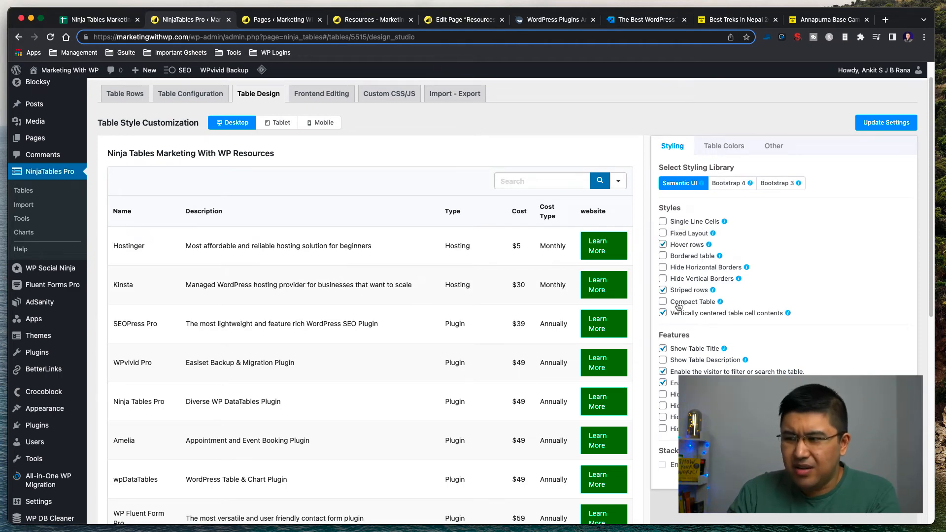
click(663, 302)
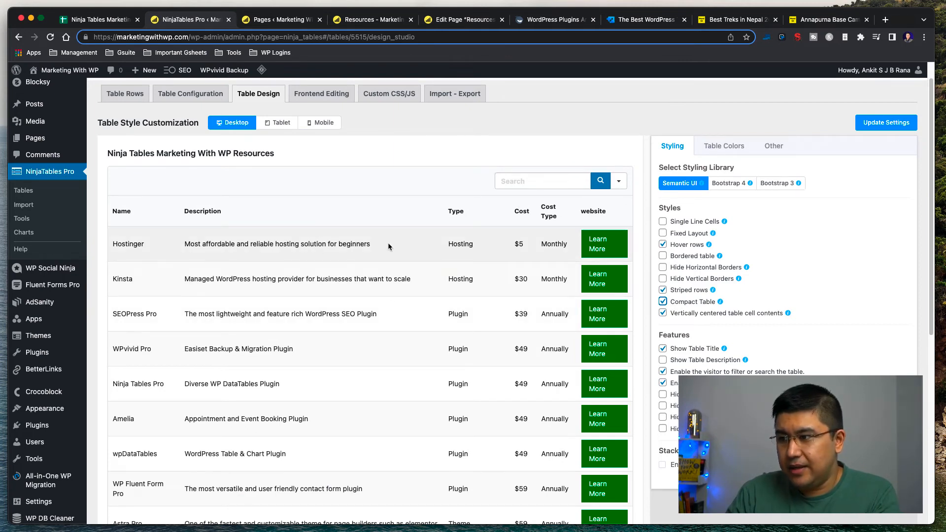
scroll(389, 243, down, 4)
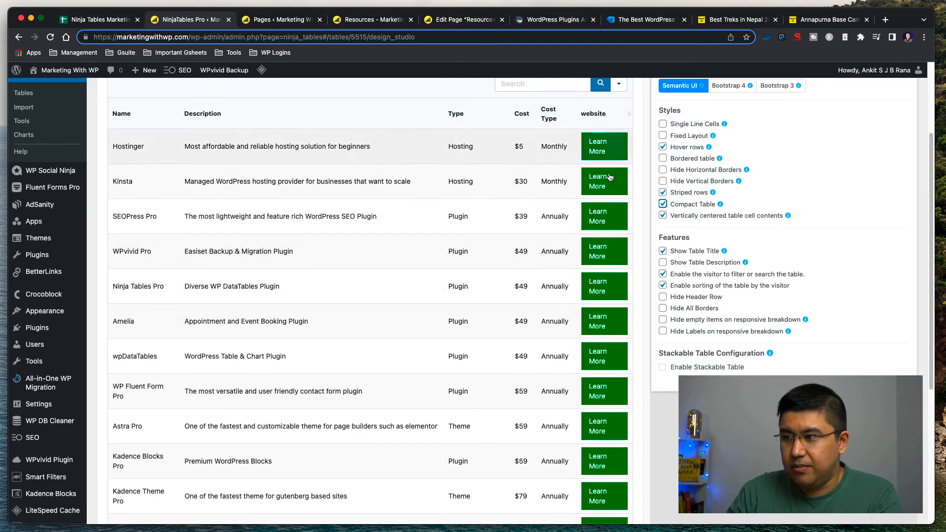
click(662, 204)
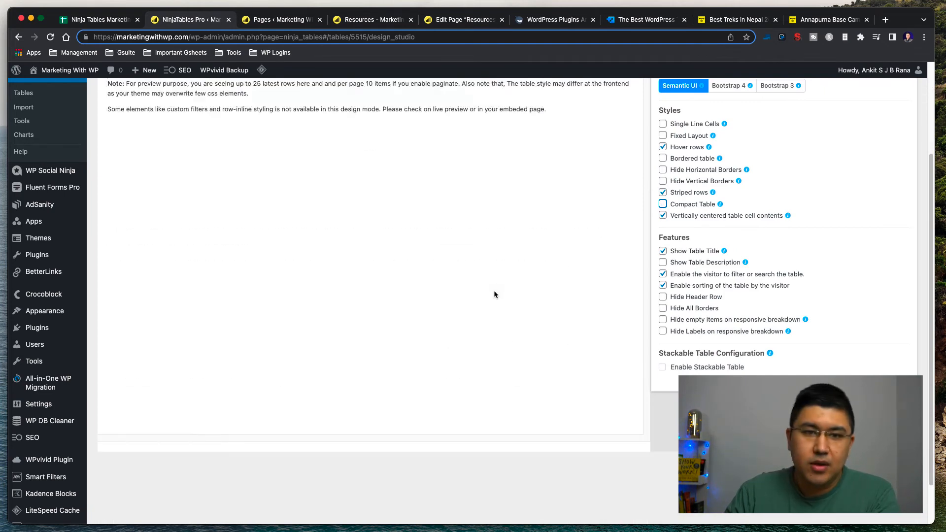
Save the table design settings and copy the table's shortcode
scroll(428, 283, up, 5)
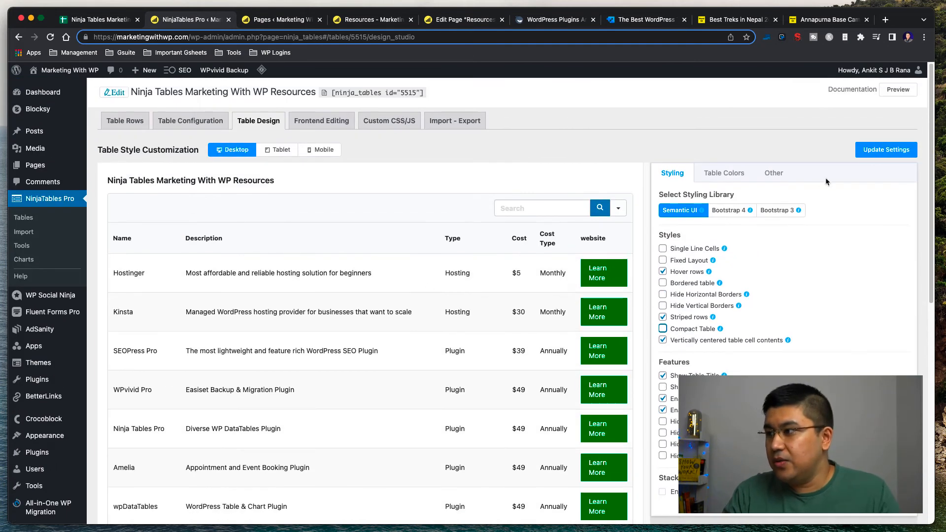
click(886, 150)
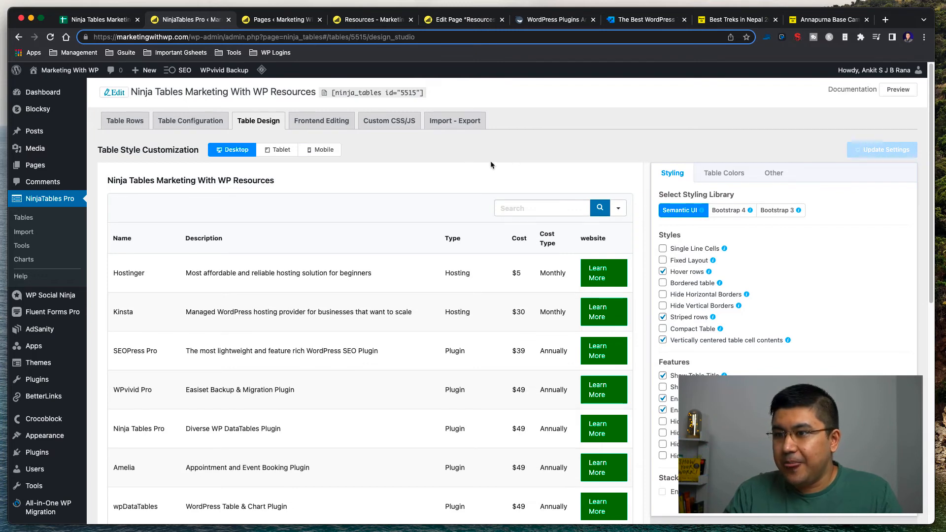
click(352, 92)
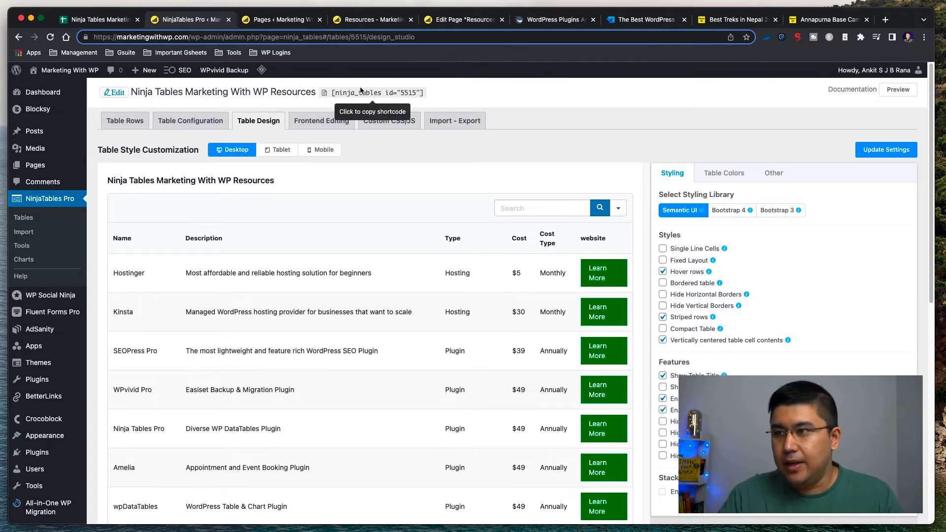
Insert a Ninja Tables block in the empty paragraph below the intro text in the Resources page editor
click(360, 19)
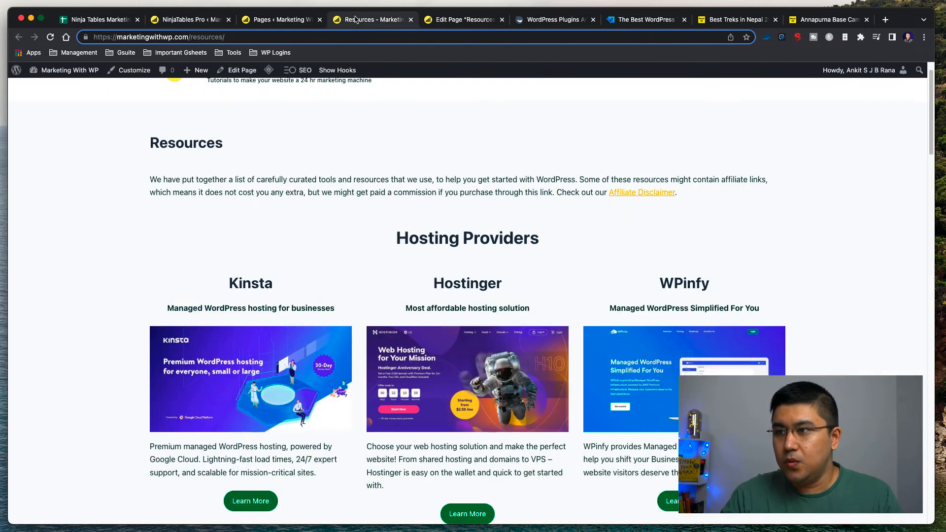
scroll(297, 242, up, 1)
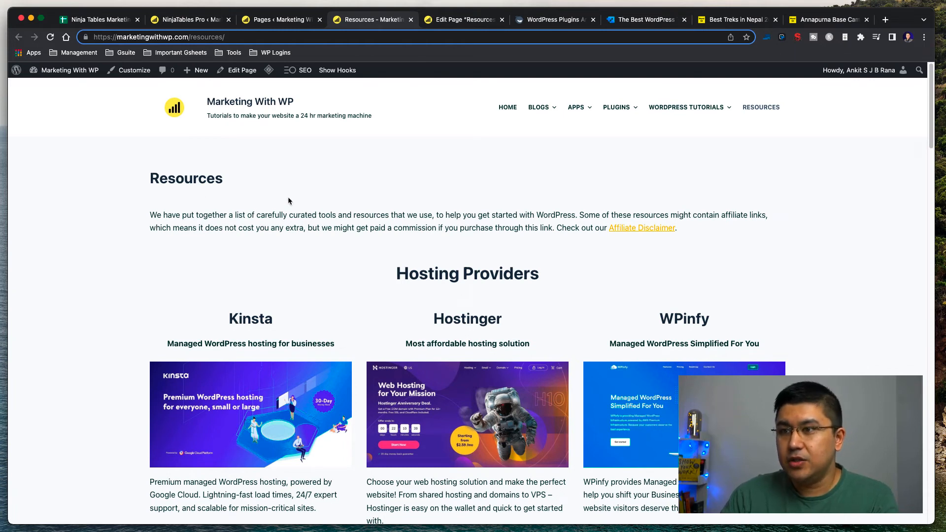
click(447, 20)
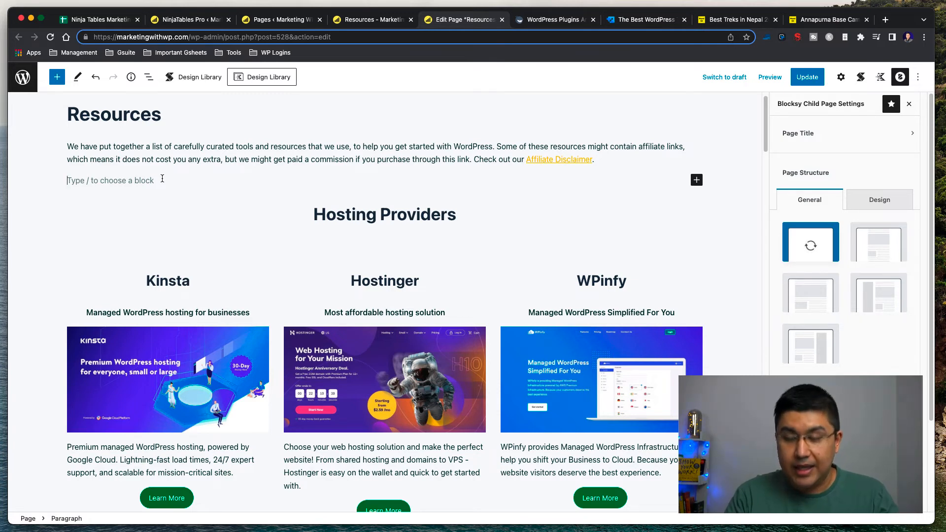
text(/)
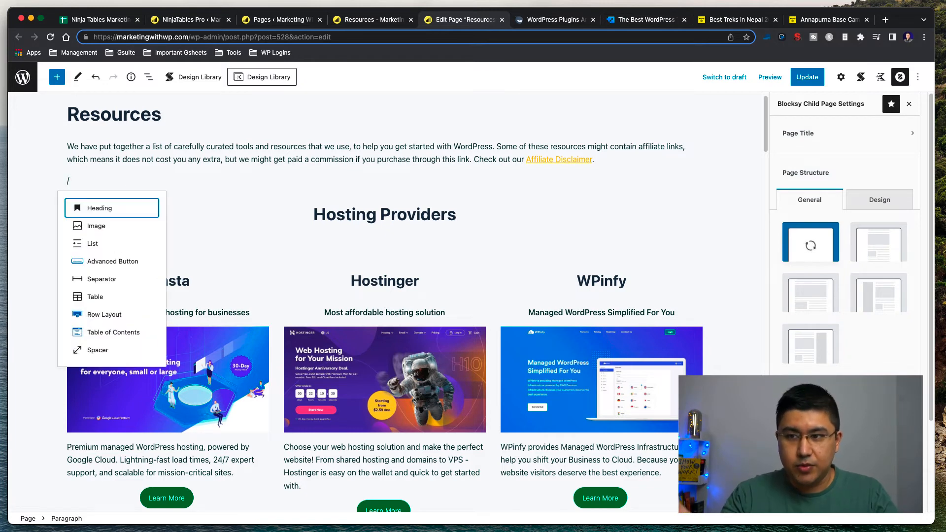
text(ninja)
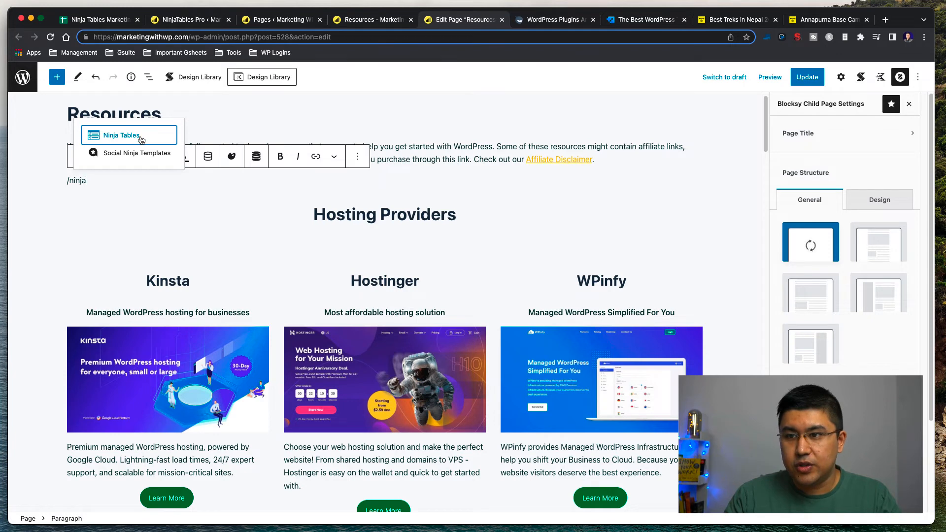
key(Return)
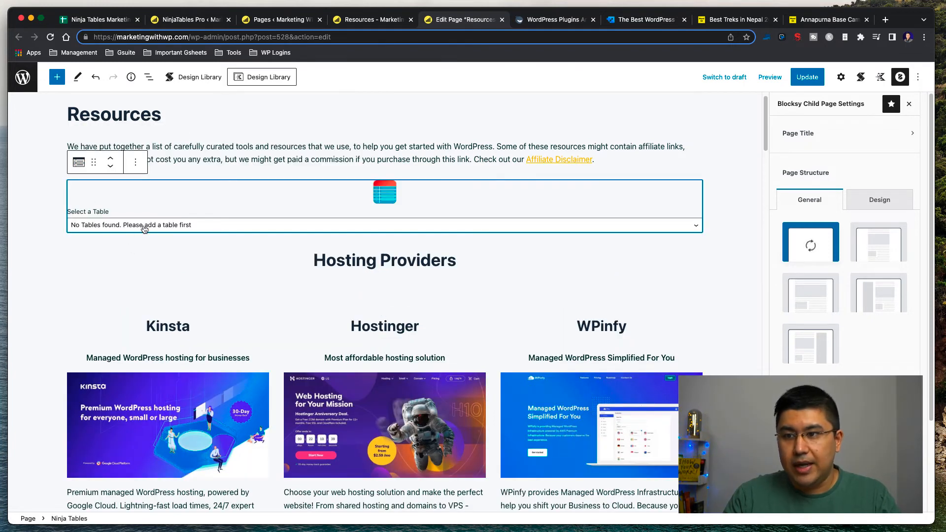
Try to choose a table in the new Ninja Tables block, then update the page with the block in place
click(147, 222)
click(147, 251)
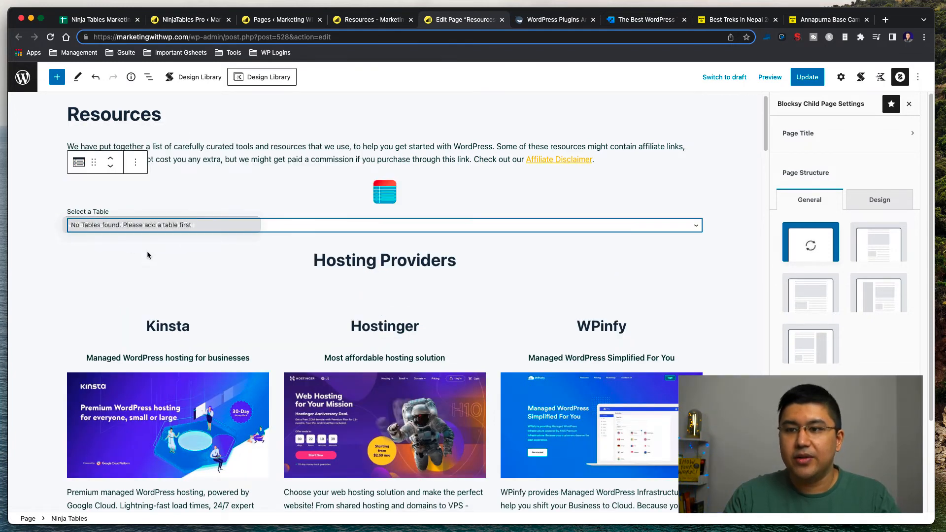
click(808, 77)
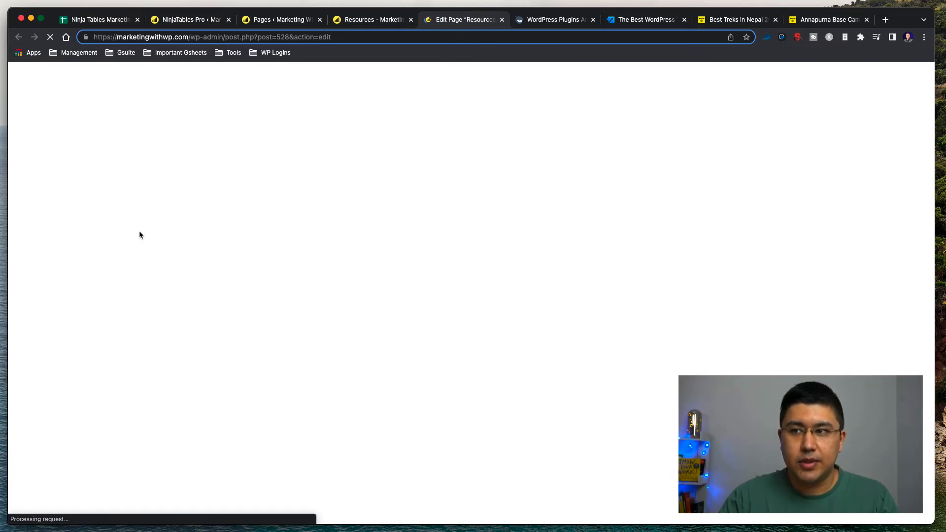
Select the table Ninja Tables Marketing With WP Resources in the Ninja Tables block and update the page
click(139, 250)
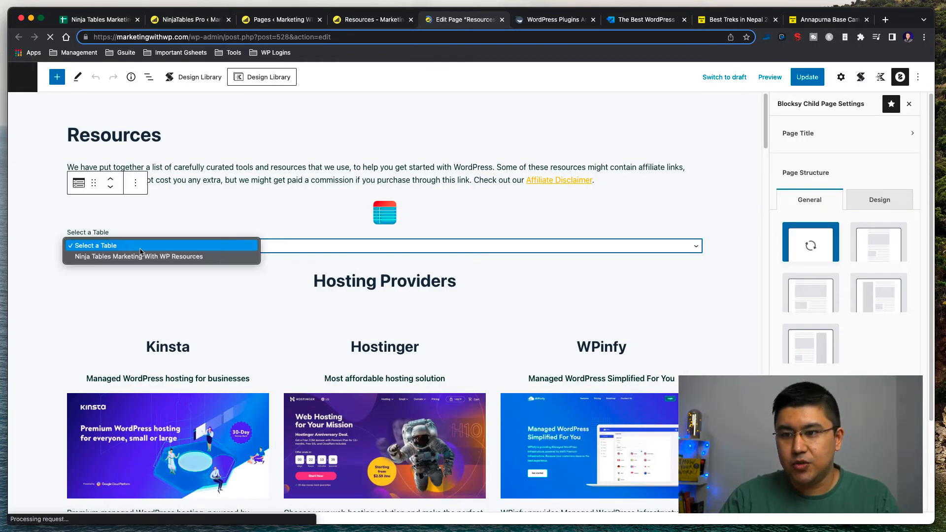
click(131, 257)
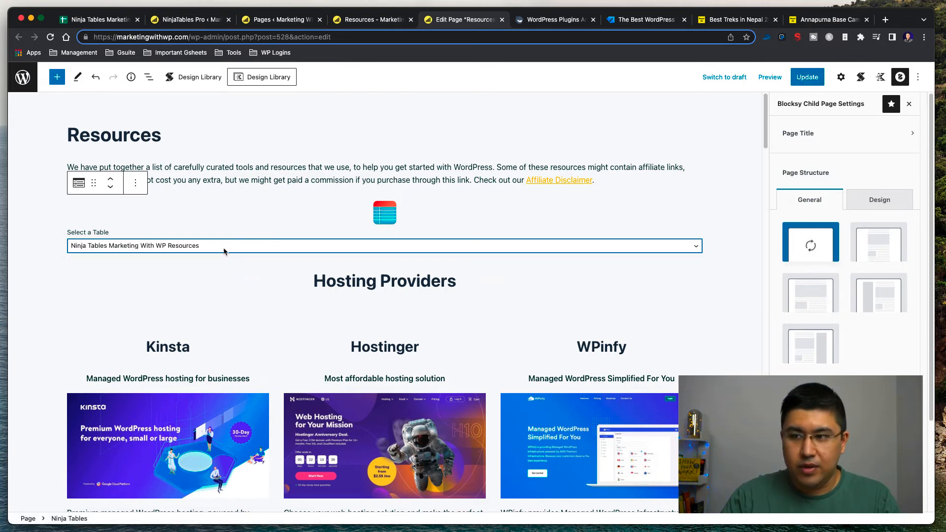
click(803, 78)
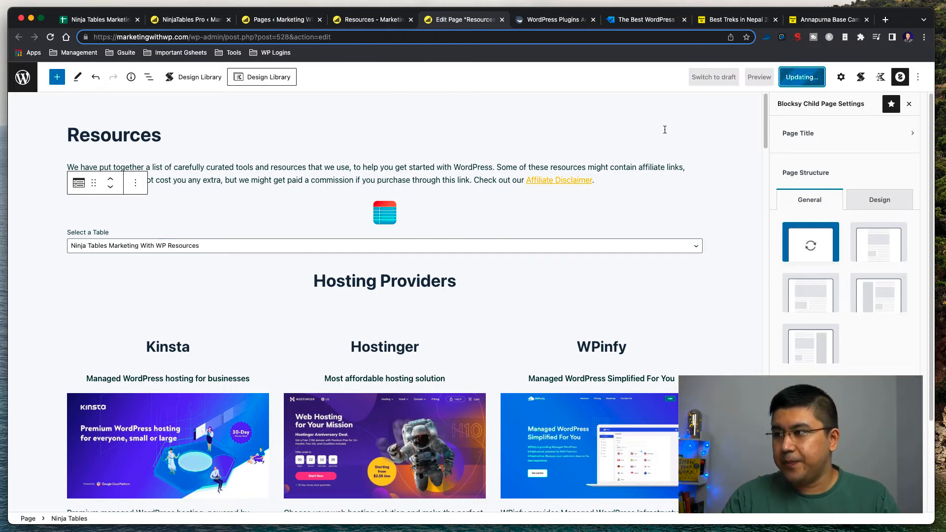
Purge all caches from the published Resources page
click(355, 20)
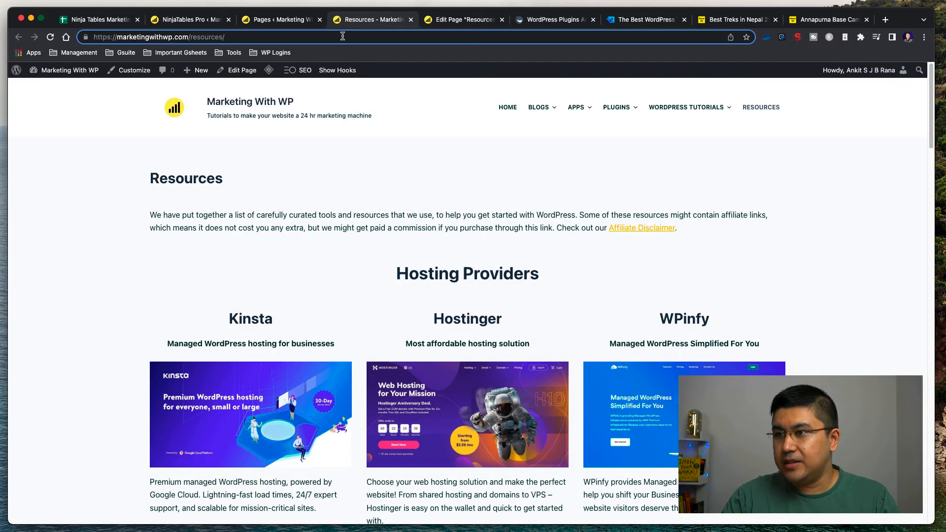
mouse_move(268, 70)
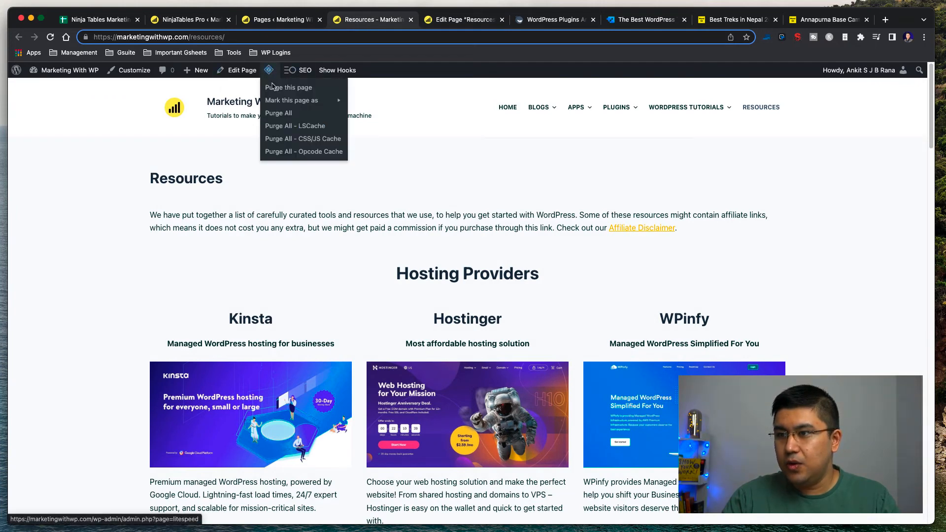
click(276, 109)
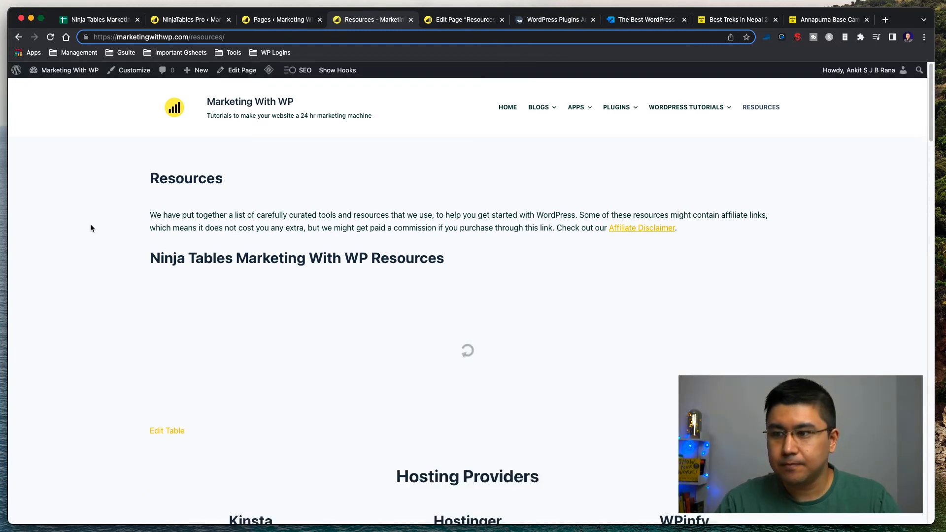
Look through the whole table on the published Resources page and highlight its title heading
scroll(104, 222, down, 3)
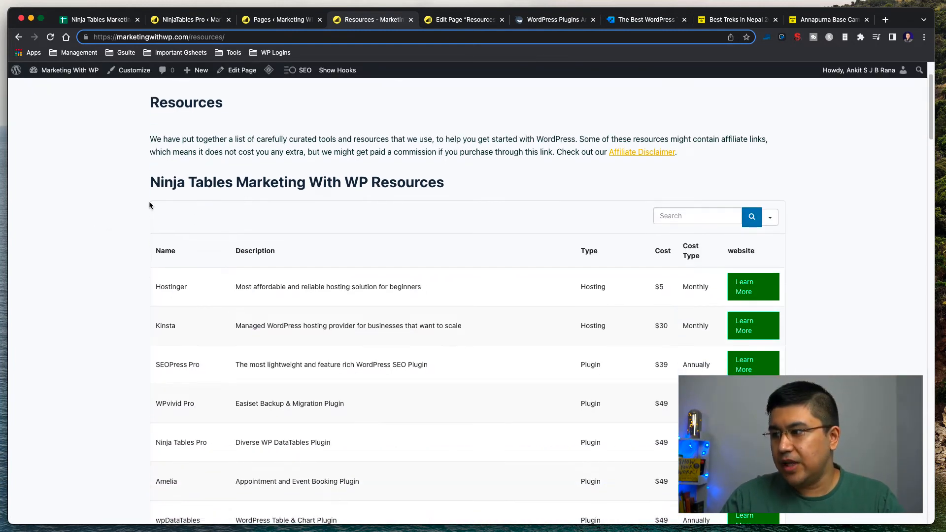
scroll(167, 178, down, 7)
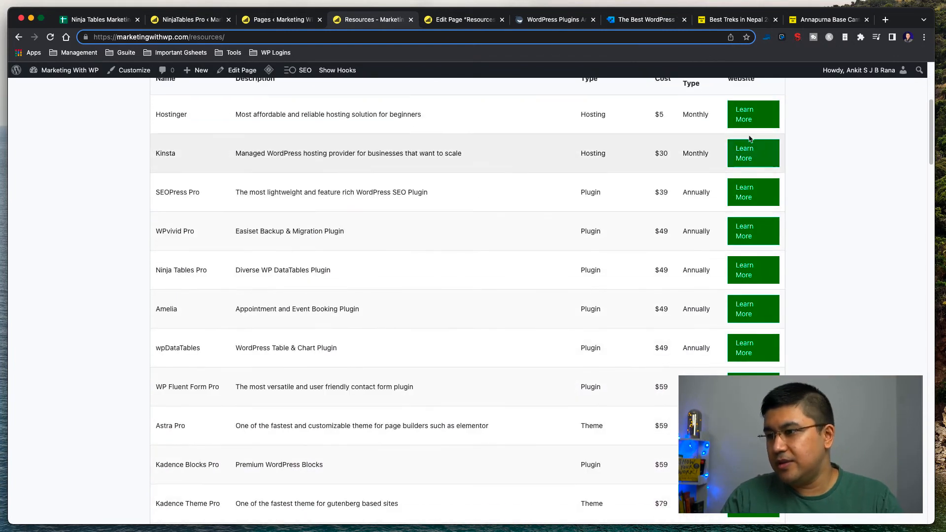
scroll(739, 222, down, 15)
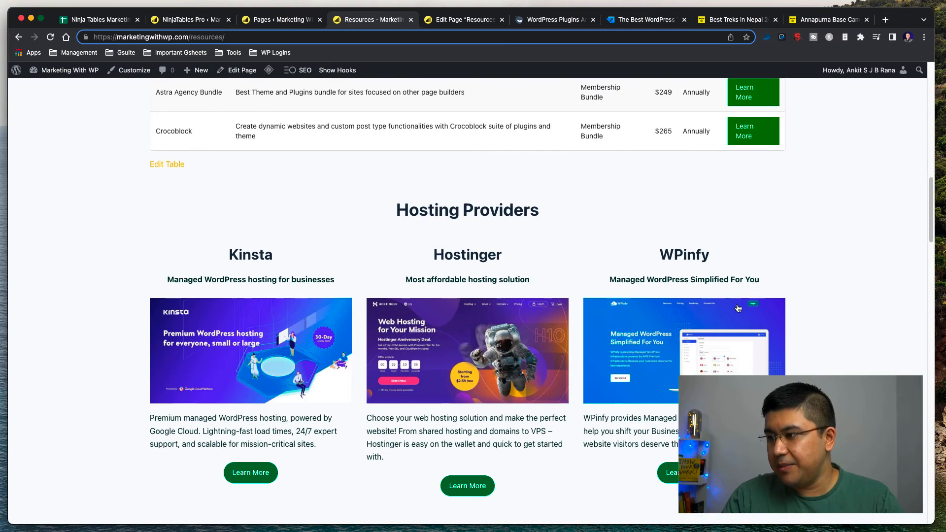
scroll(604, 255, up, 4)
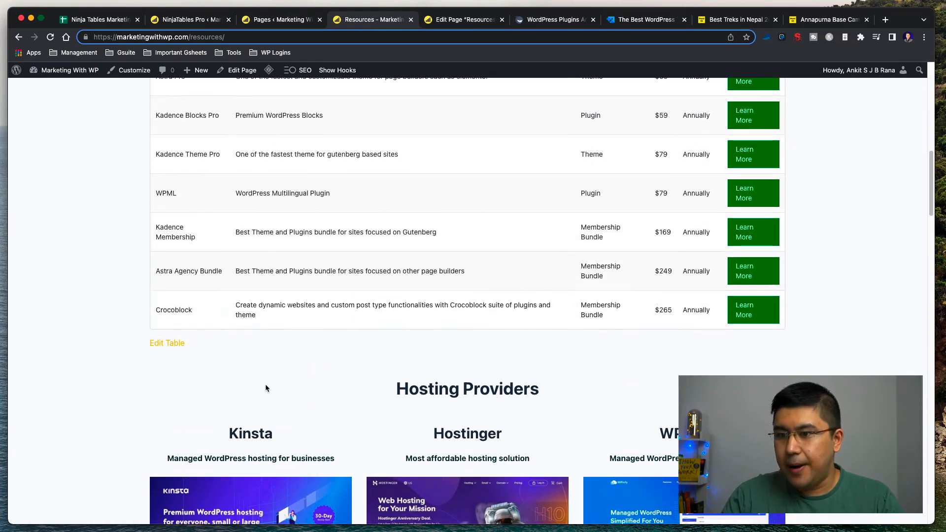
scroll(271, 389, up, 20)
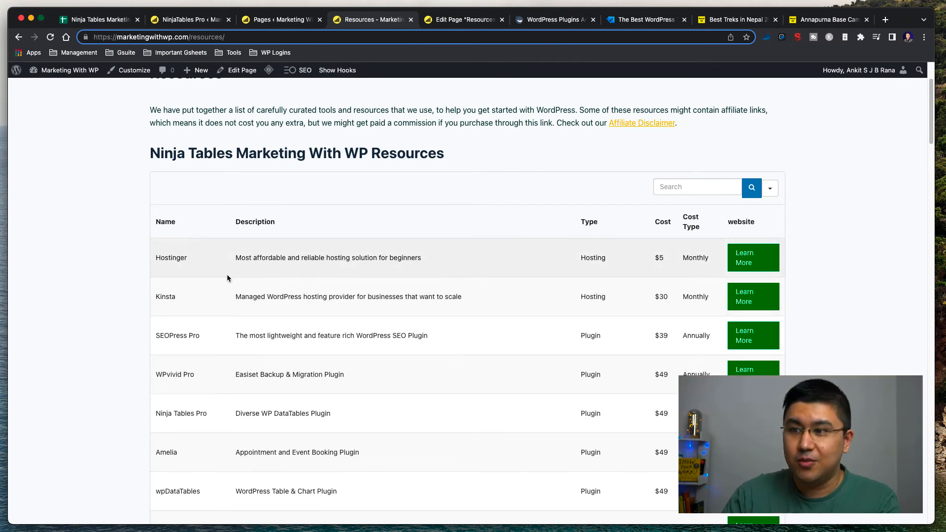
scroll(206, 276, up, 3)
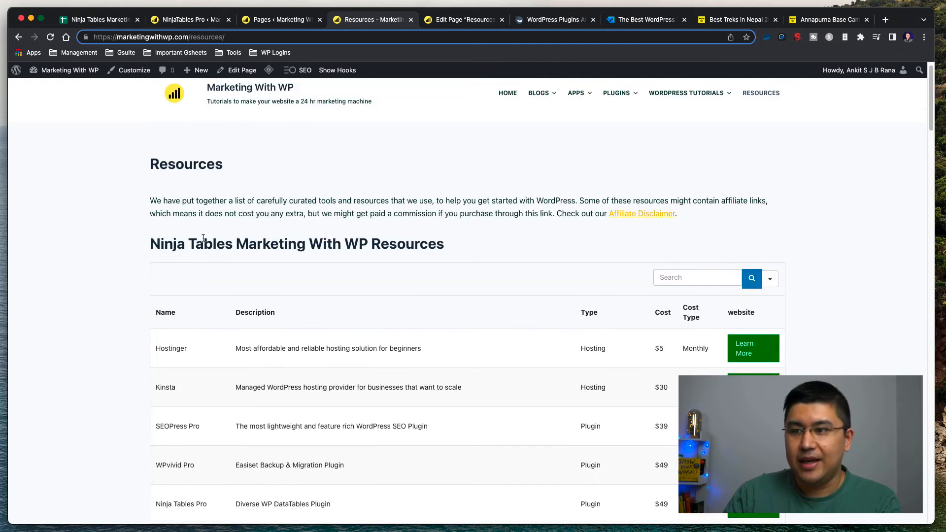
drag(187, 244, 505, 245)
click(367, 250)
right_click(367, 249)
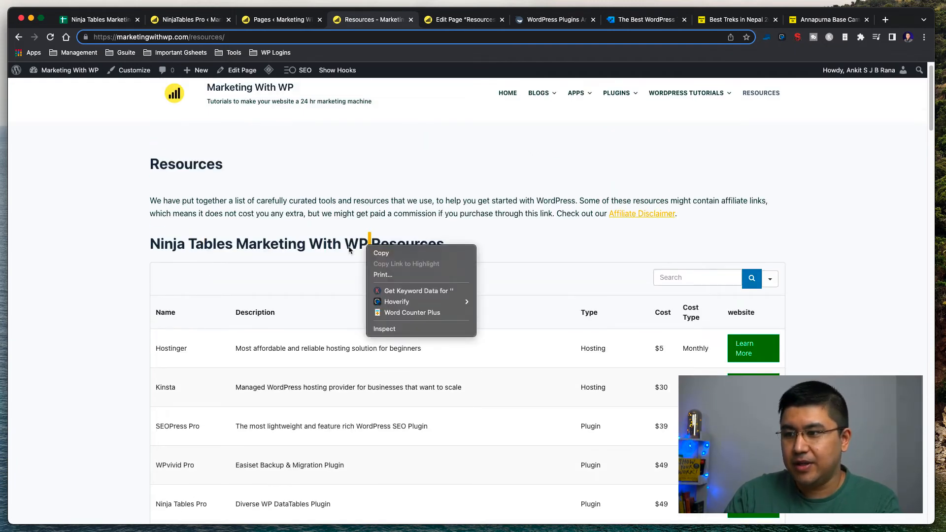
click(346, 245)
triple_click(424, 245)
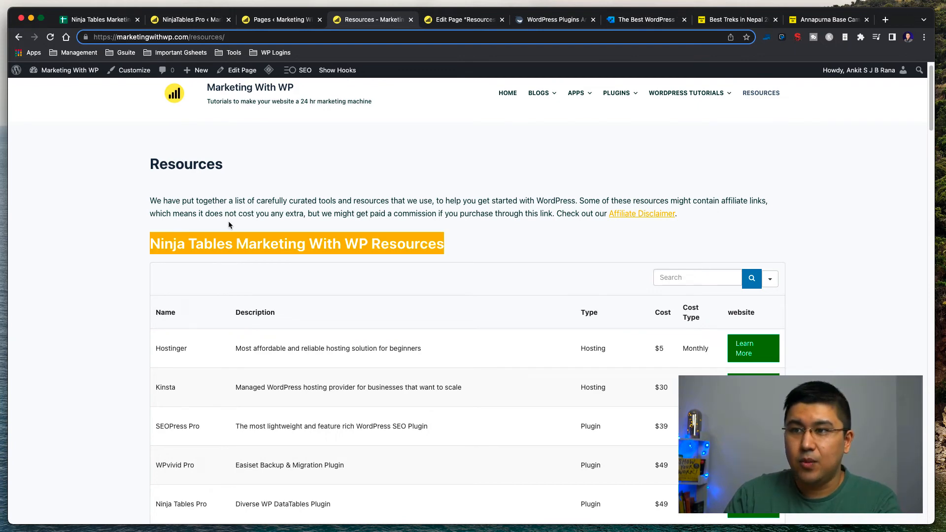
Turn off Show Table Title in the Ninja Tables design settings and save the settings
click(196, 20)
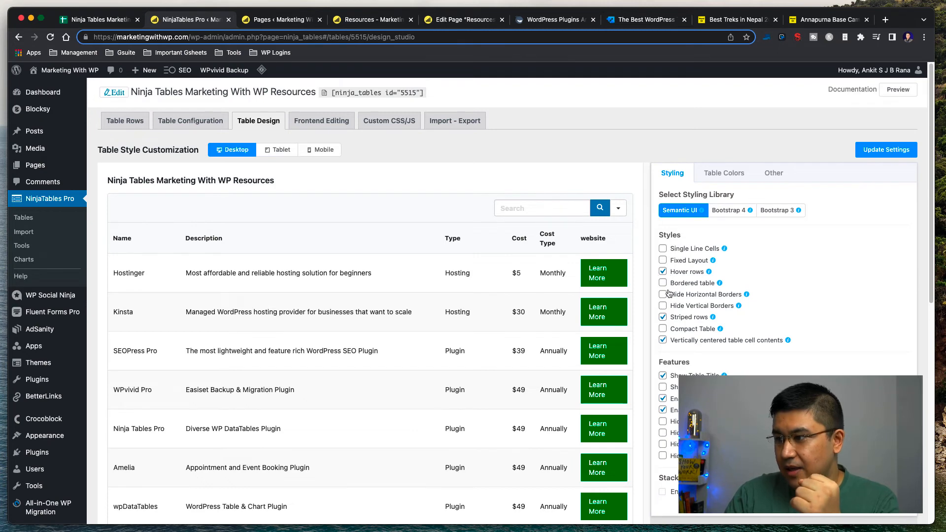
click(663, 377)
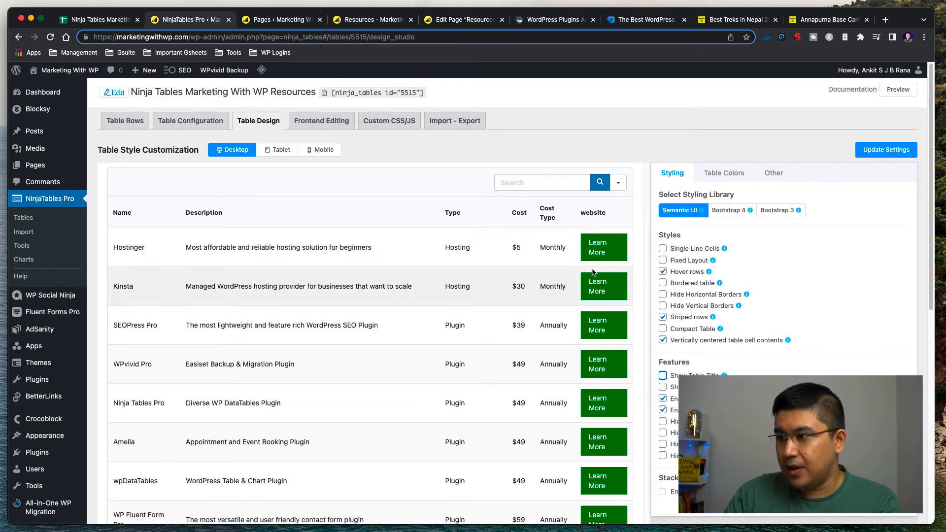
scroll(667, 287, down, 1)
scroll(667, 287, down, 1)
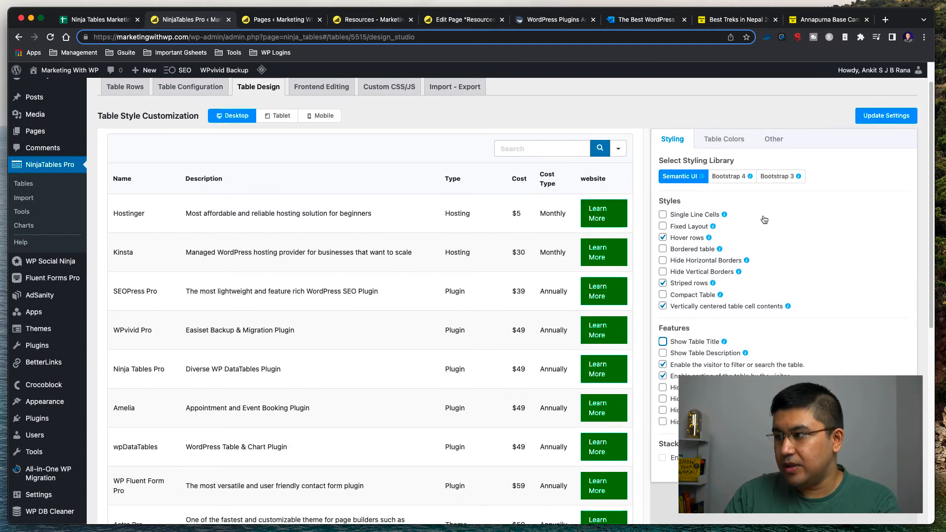
click(864, 117)
Return to the published Resources page and purge all caches to refresh it with the new table design
click(372, 19)
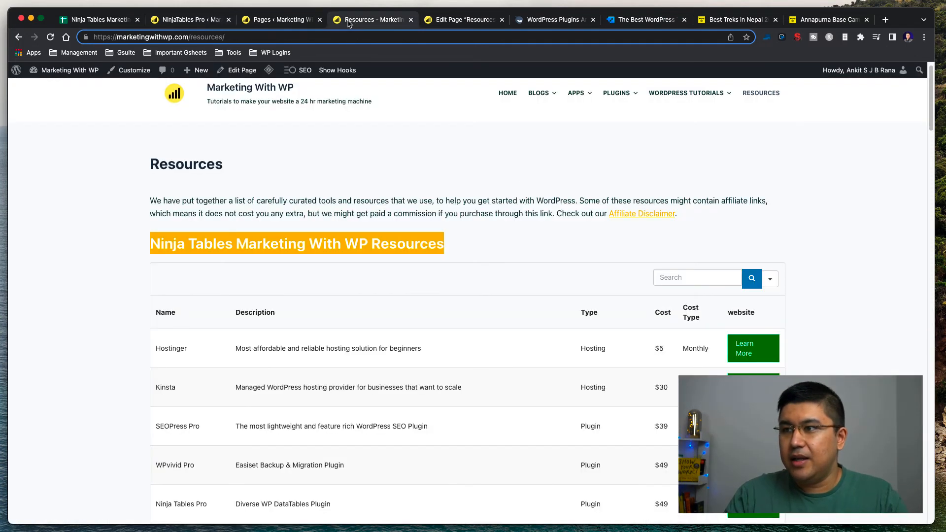
mouse_move(271, 72)
click(279, 113)
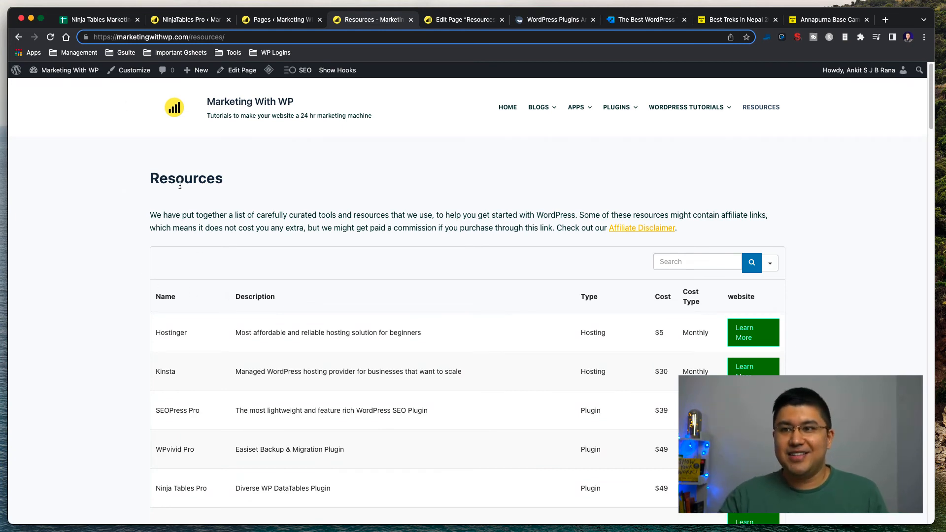
Examine the source list in the Google Sheet and the corresponding table on the published Resources page
click(94, 20)
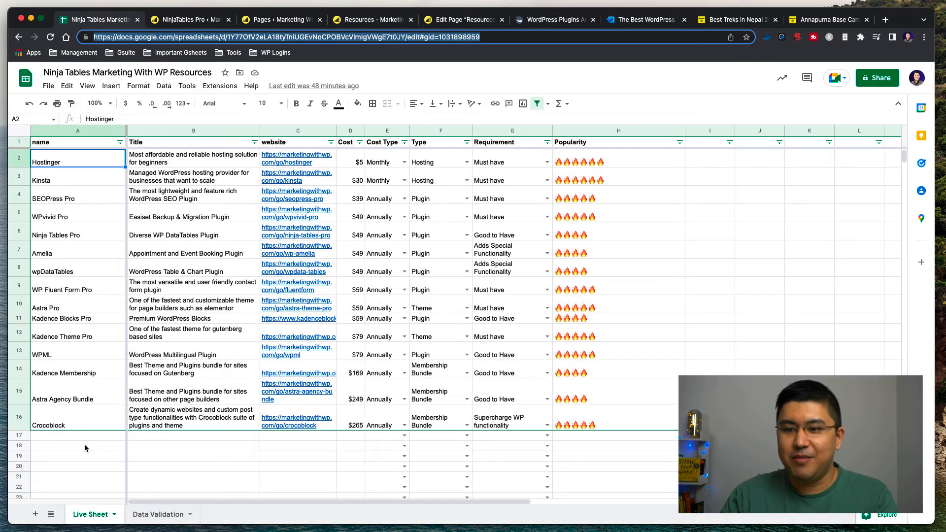
click(84, 445)
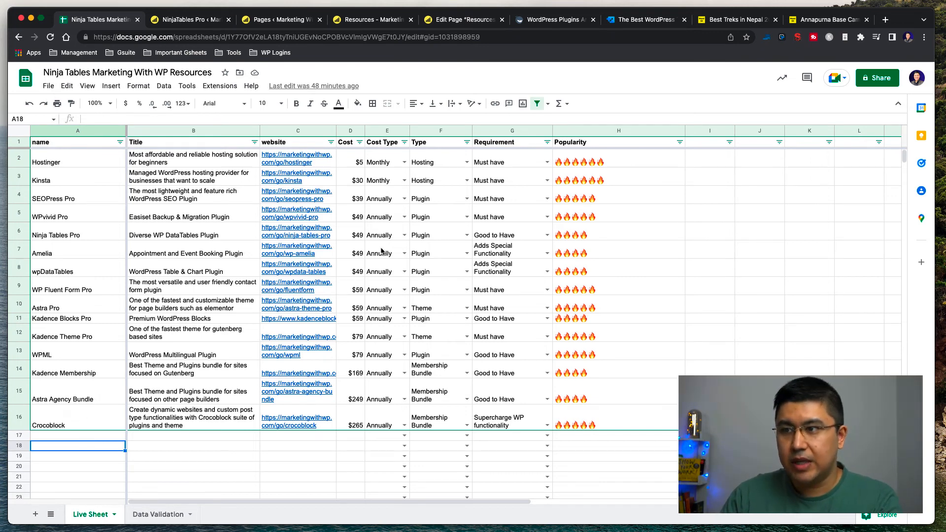
click(373, 22)
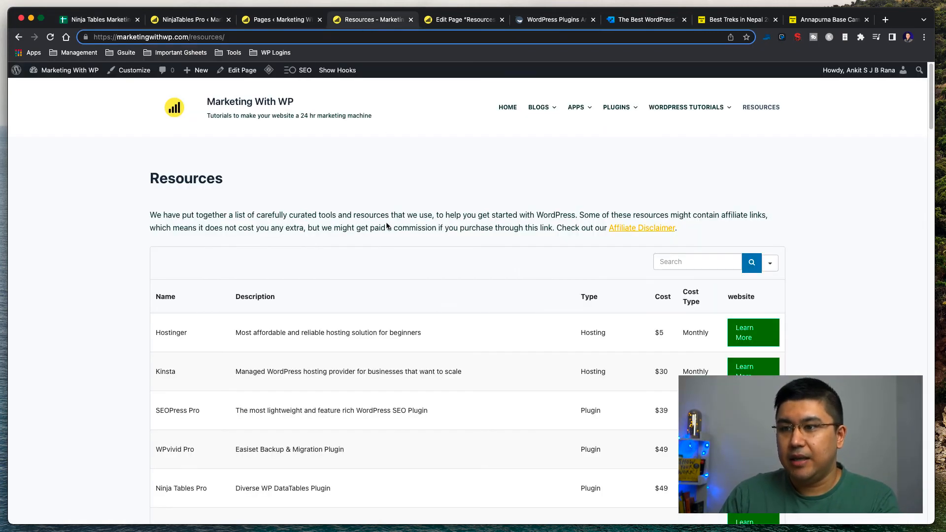
scroll(301, 245, down, 4)
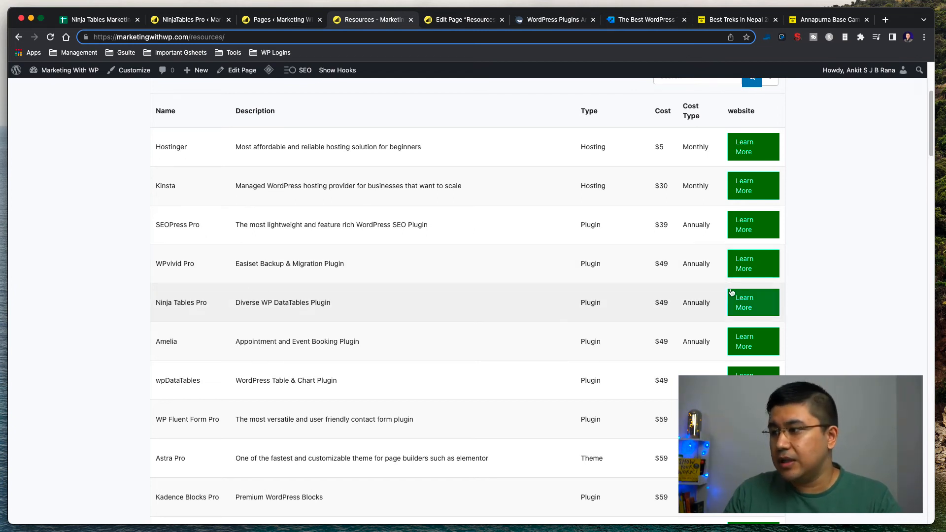
scroll(259, 270, up, 2)
scroll(163, 261, up, 5)
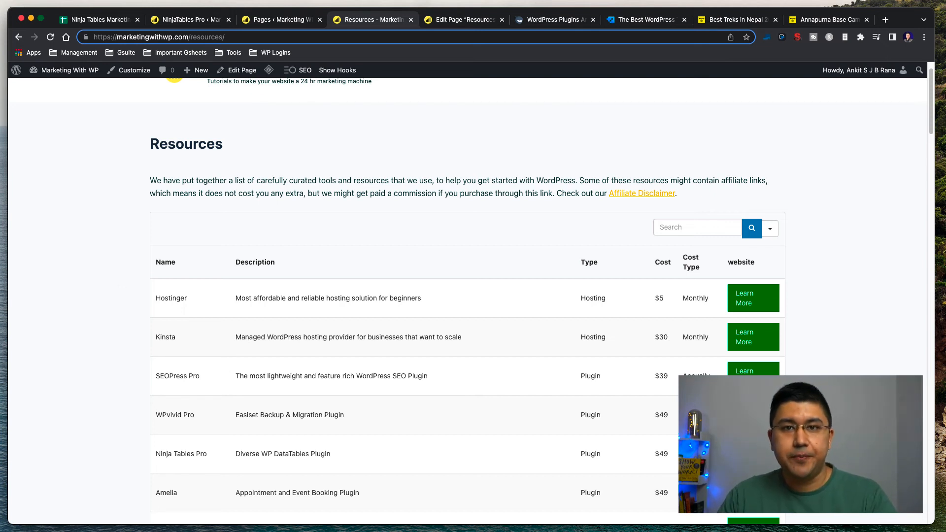
scroll(114, 206, down, 10)
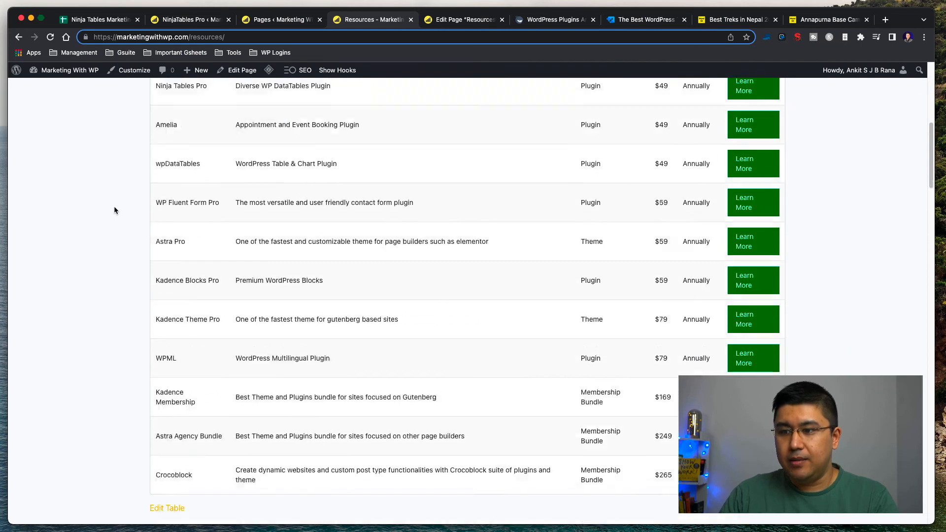
scroll(114, 206, up, 4)
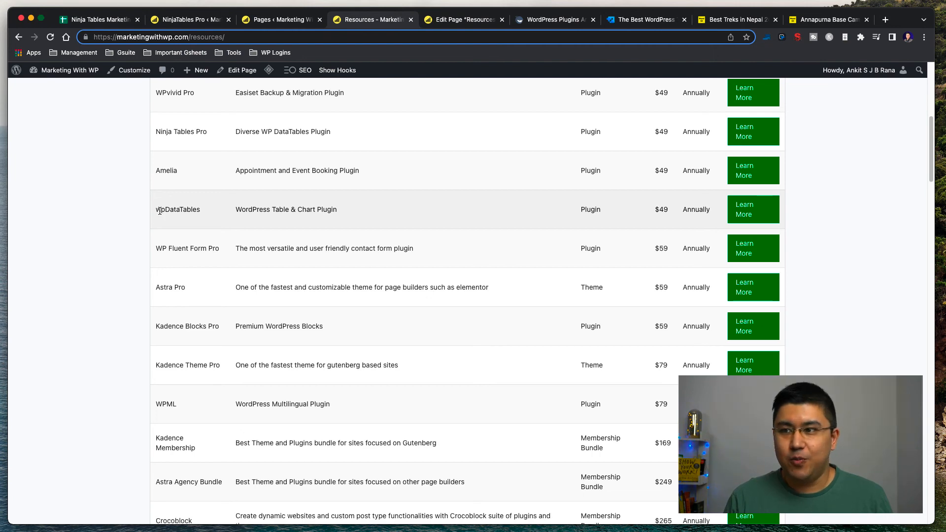
scroll(73, 298, up, 4)
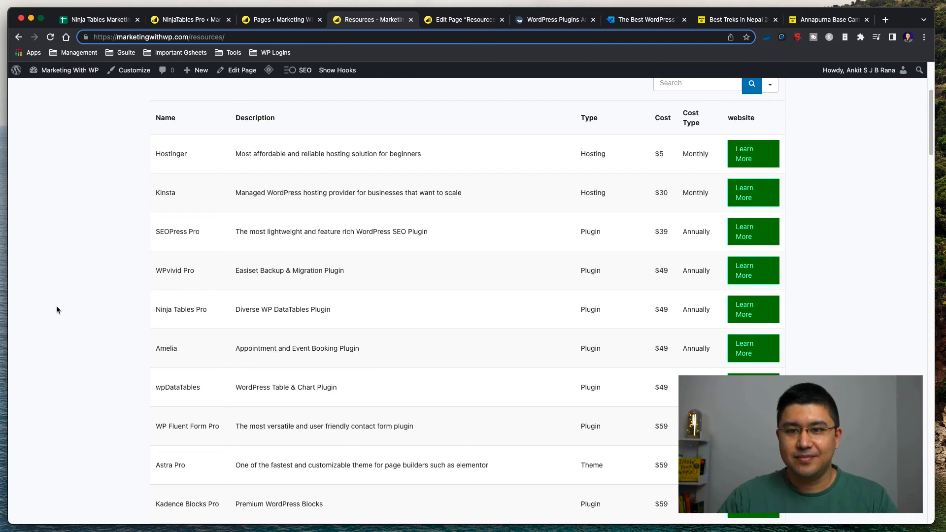
click(689, 6)
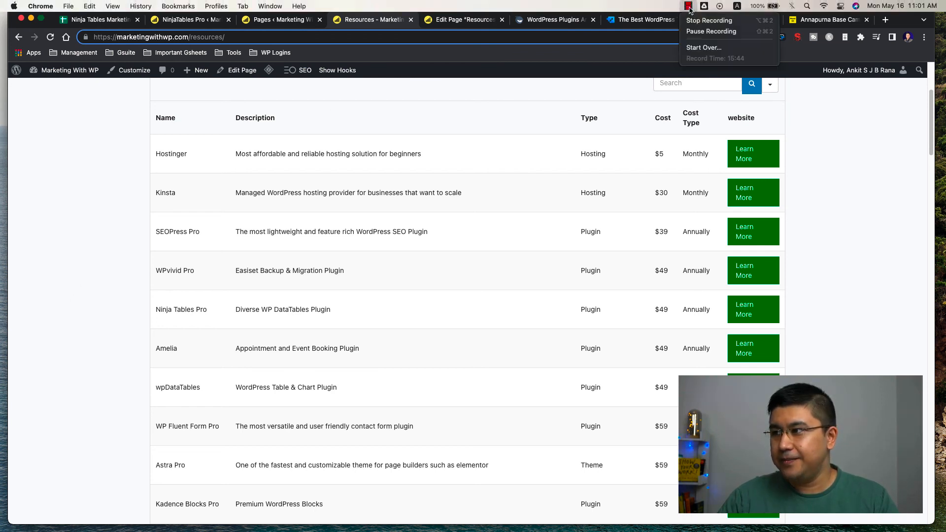